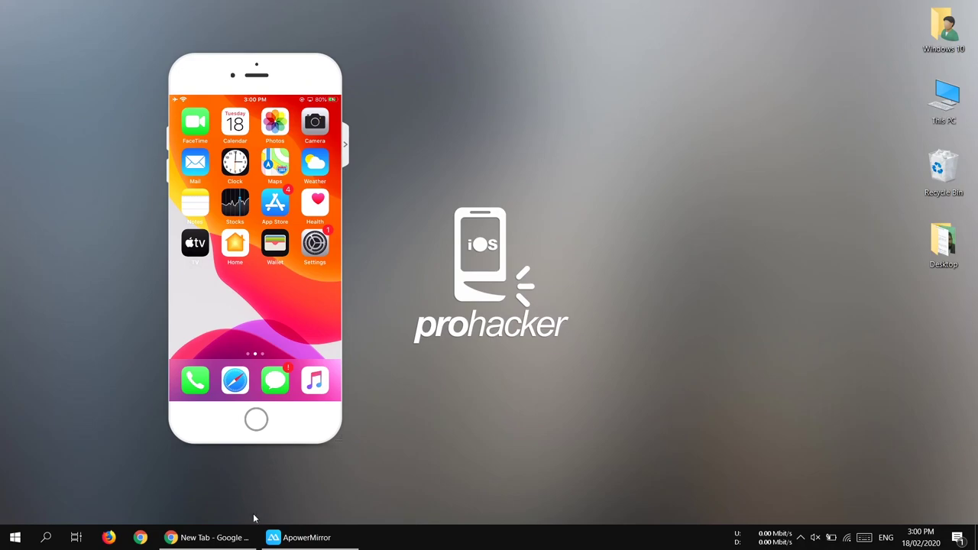
In Chrome, go to google.com and search for 'altstore'.
click(240, 537)
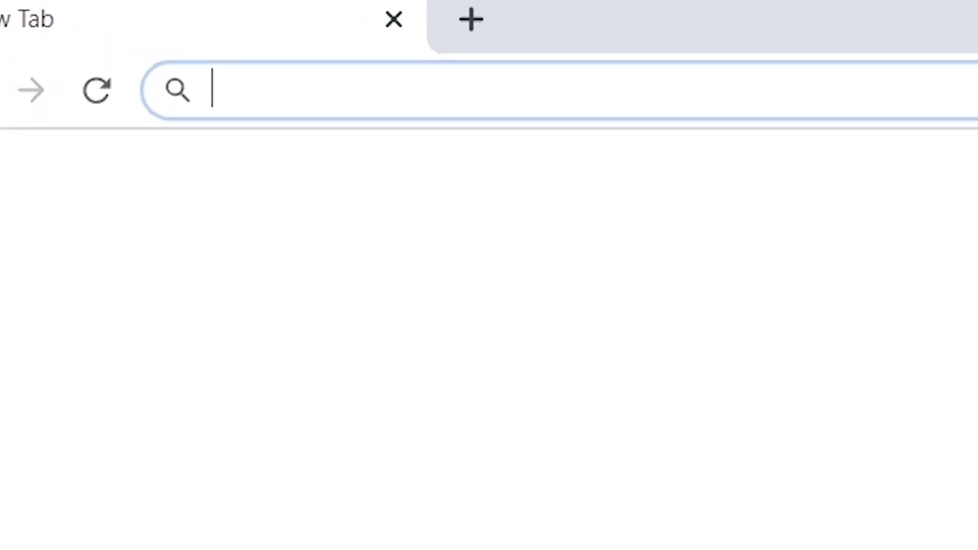
text(google.com)
key(Return)
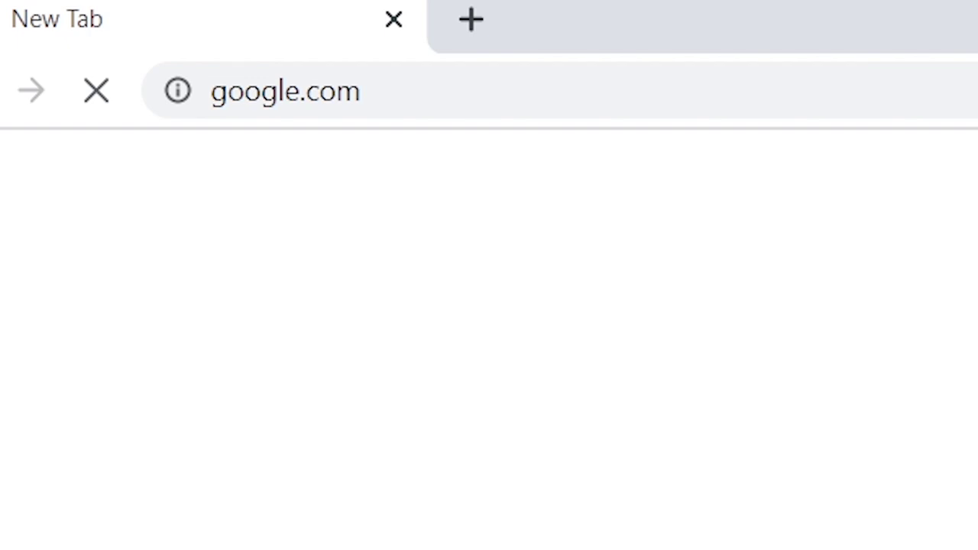
text(altstore)
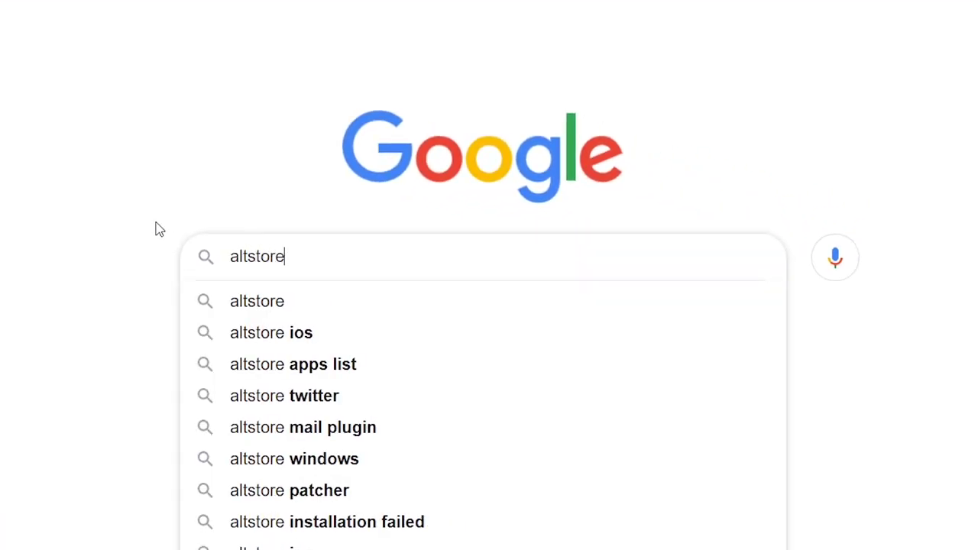
key(Return)
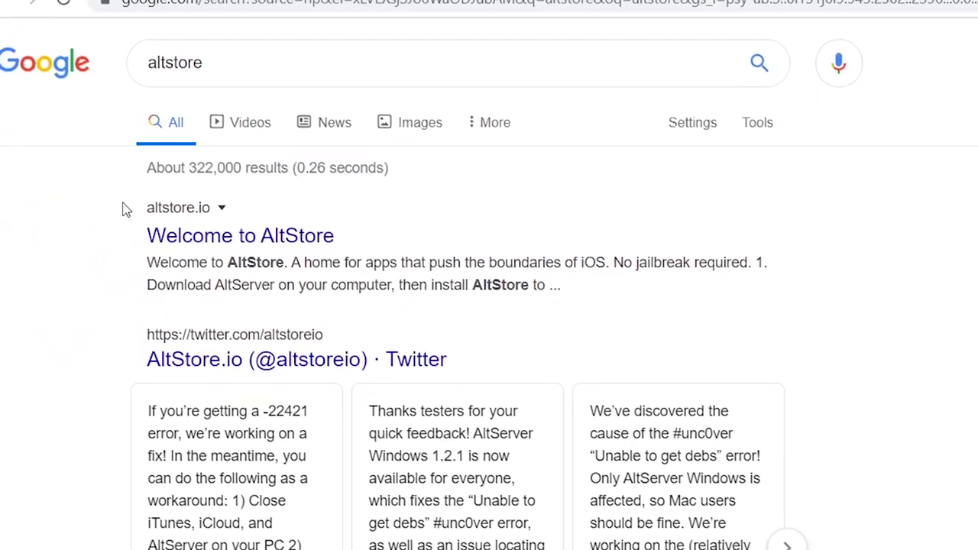
Open the 'Welcome to AltStore' result at altstore.io.
drag(156, 209, 120, 250)
click(208, 243)
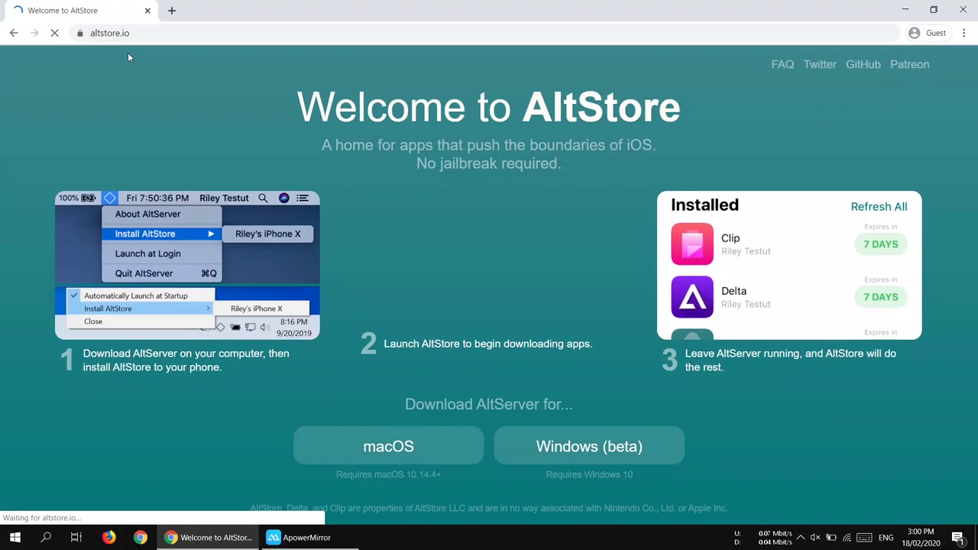
click(85, 33)
click(125, 33)
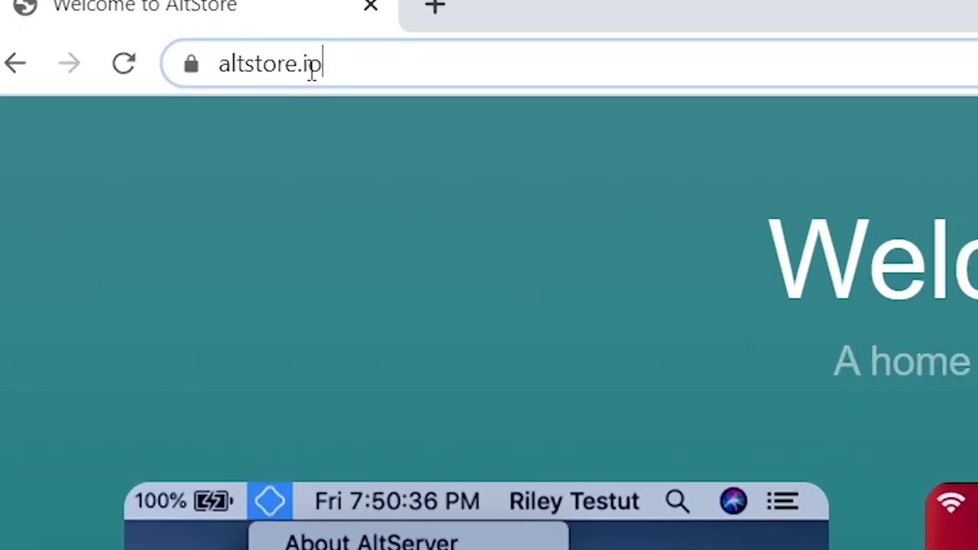
drag(124, 33, 106, 30)
key(Right)
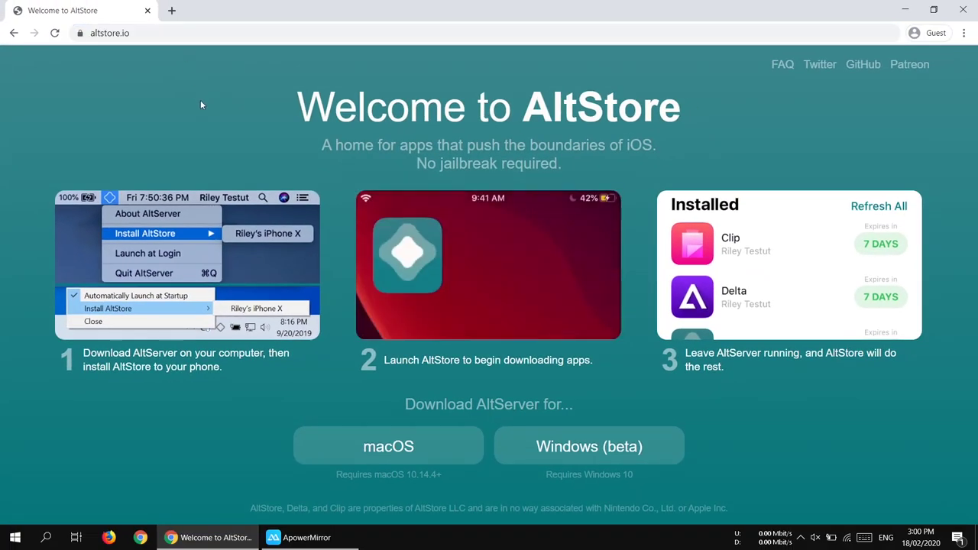
Download the Windows (beta) installer altinstaller.zip and open Chrome's Downloads list.
drag(201, 100, 657, 111)
click(666, 160)
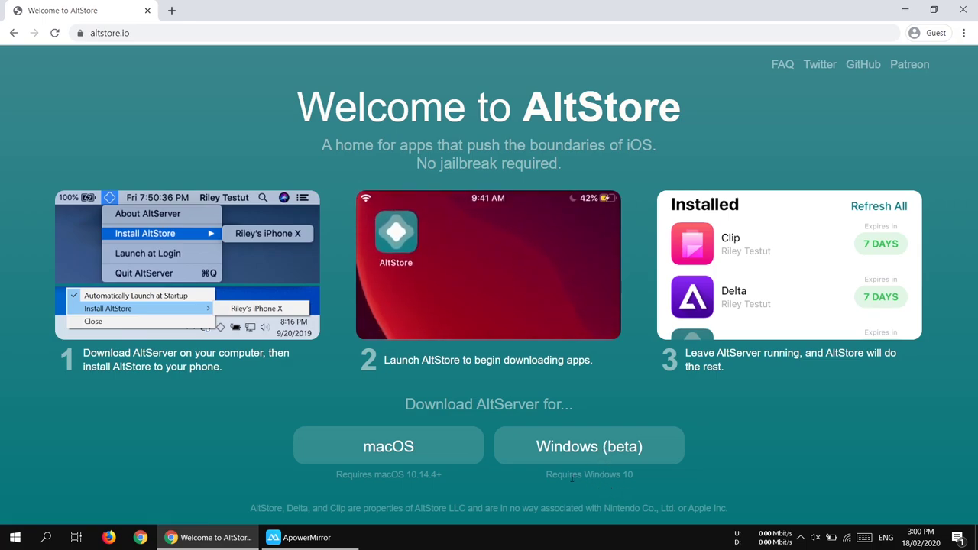
drag(619, 479, 644, 478)
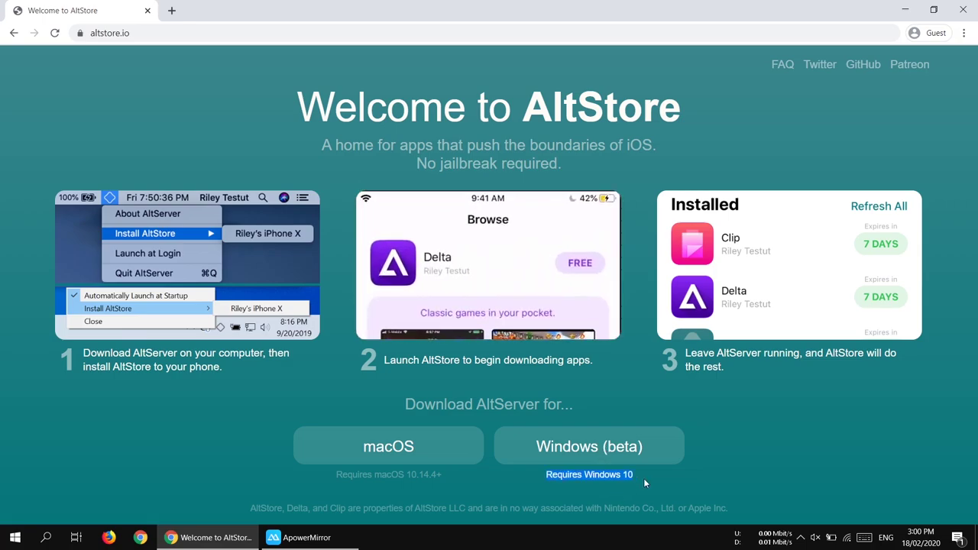
click(570, 457)
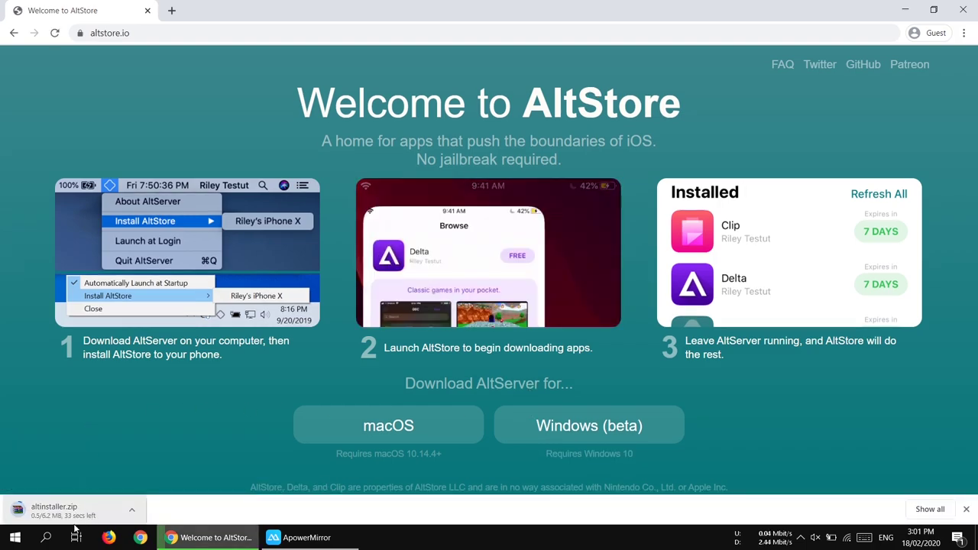
click(930, 509)
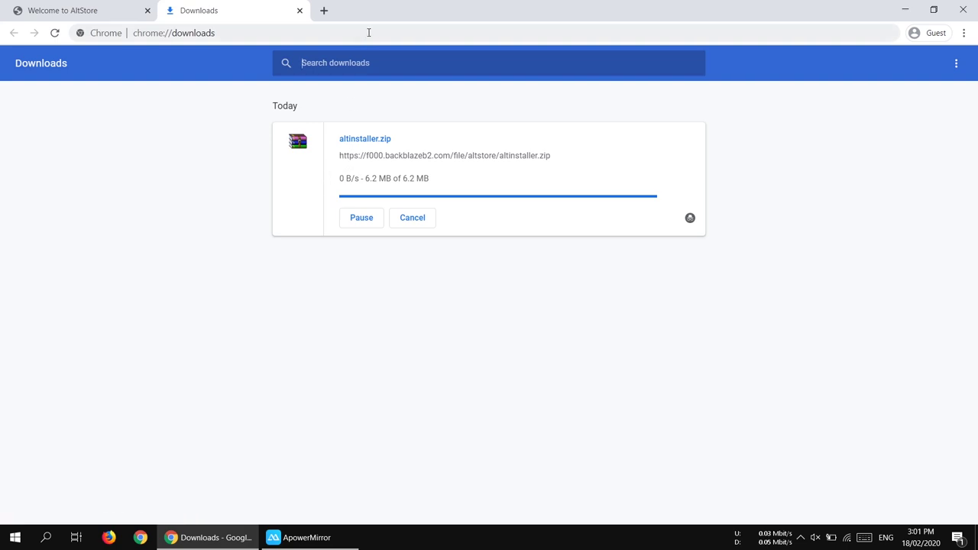
Drag AltInstaller.msi and setup.exe from altinstaller.zip onto the desktop, then close WinRAR.
click(352, 141)
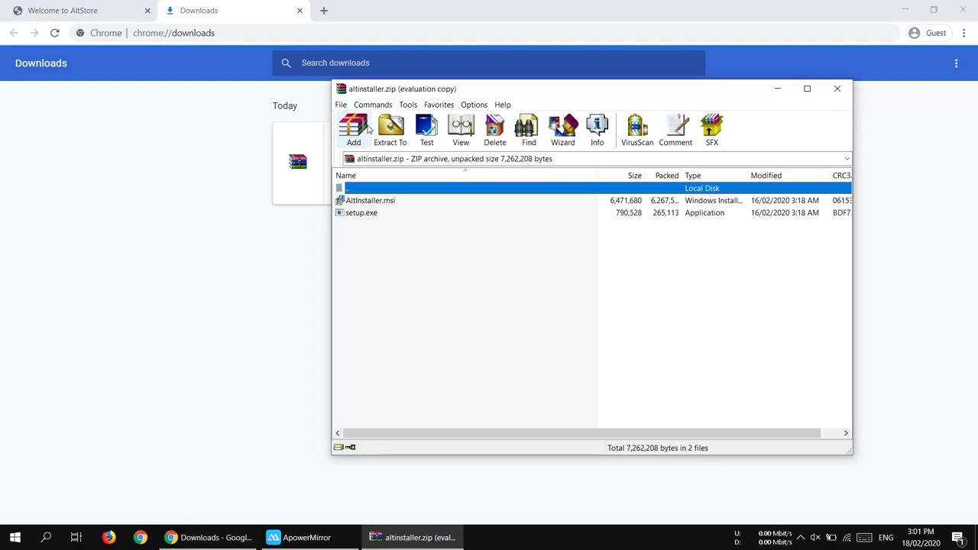
drag(387, 92, 450, 112)
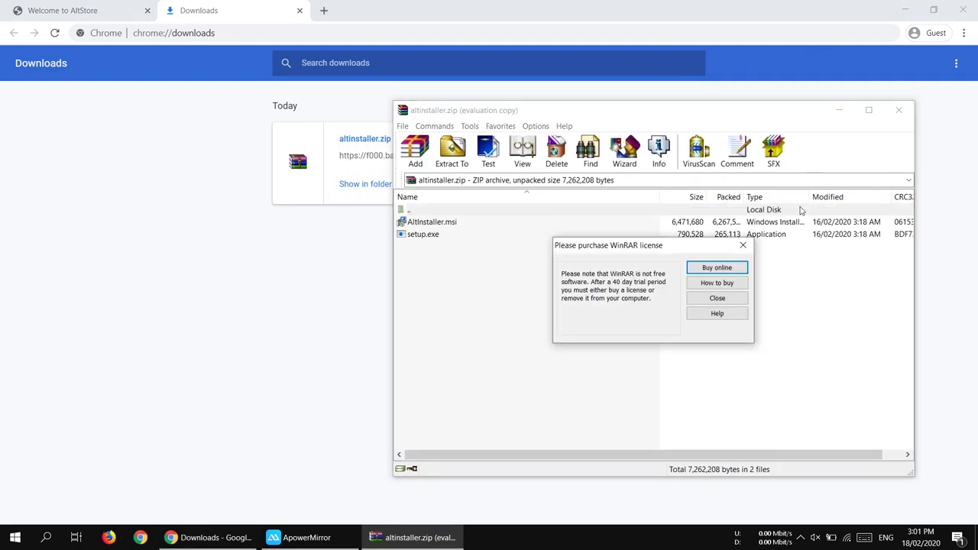
click(717, 298)
click(902, 14)
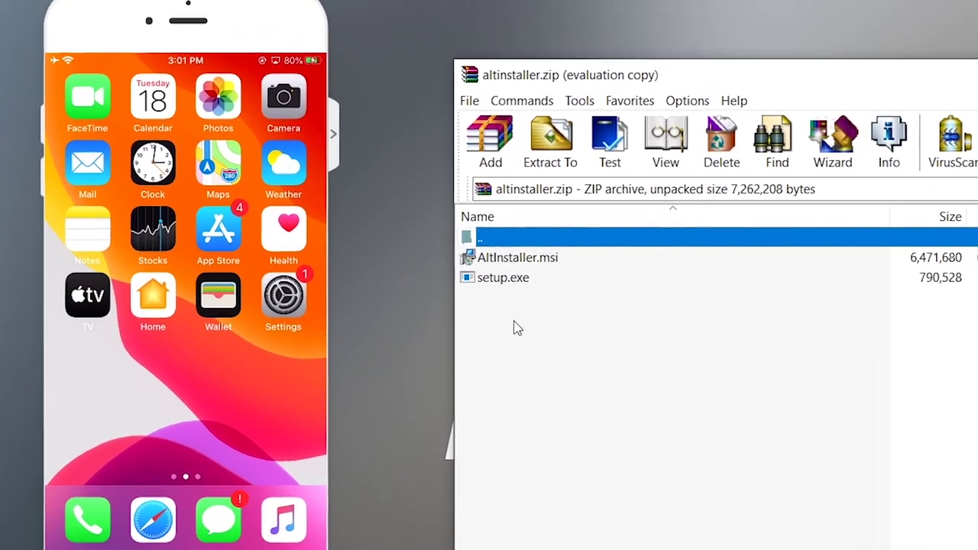
drag(428, 260, 429, 228)
drag(536, 289, 468, 290)
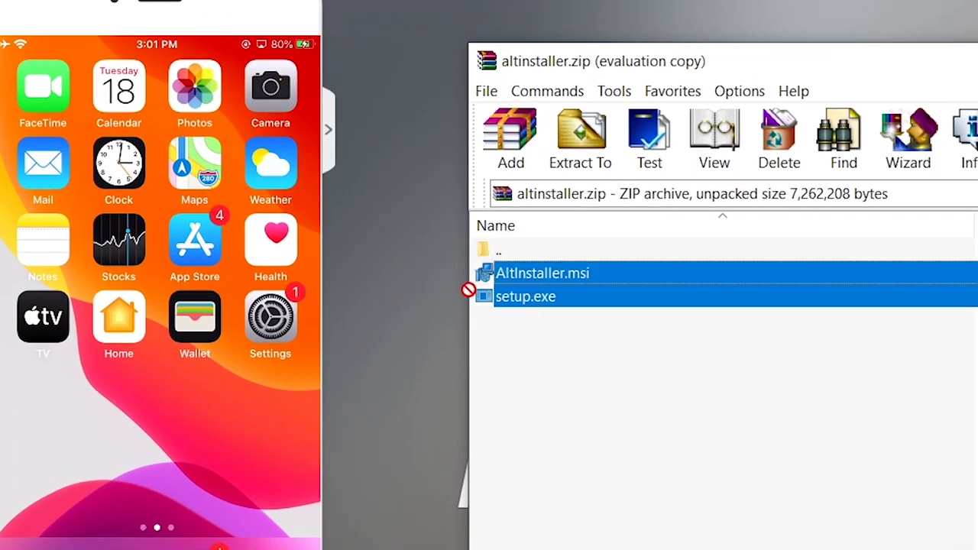
drag(446, 55, 421, 27)
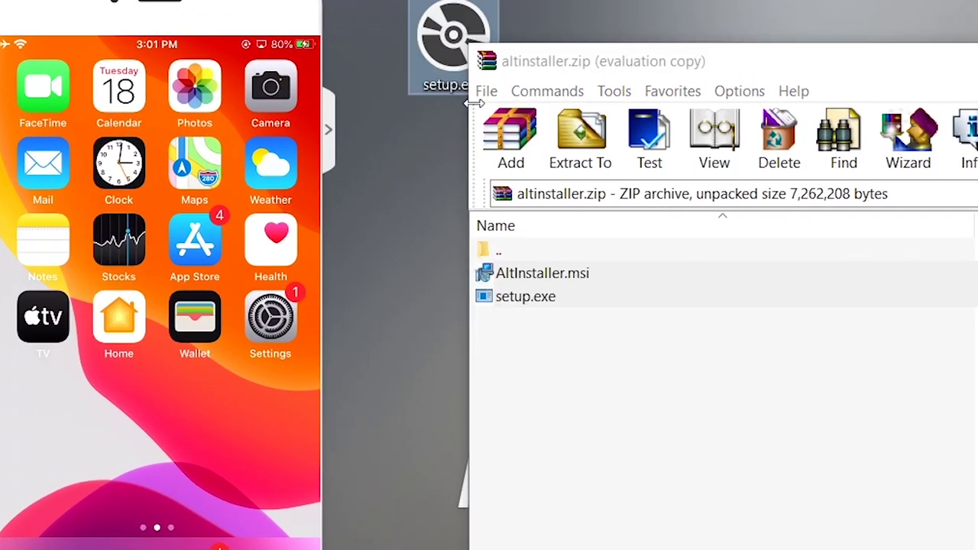
key(alt+F4)
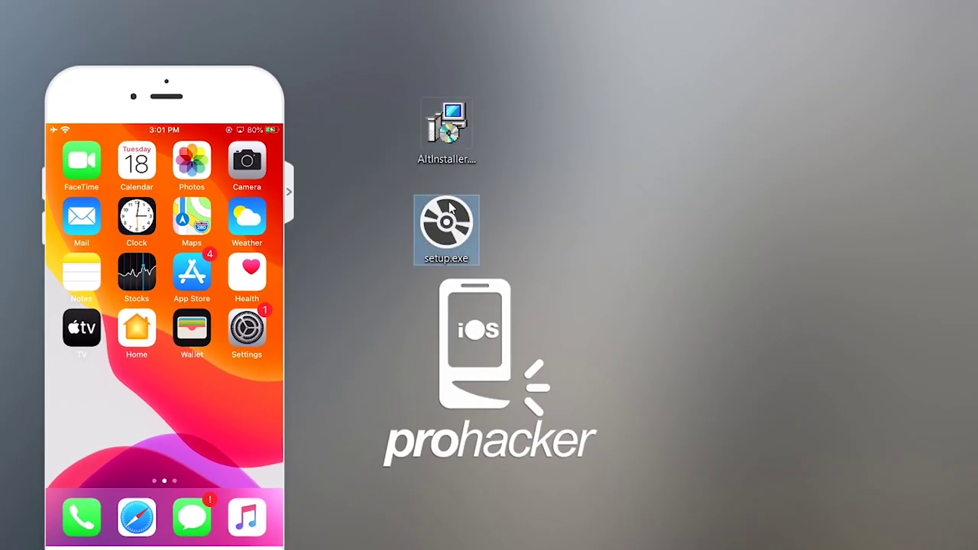
Run setup.exe and install AltServer for Everyone into C:\Program Files (x86)\AltServer.
click(448, 223)
double_click(451, 230)
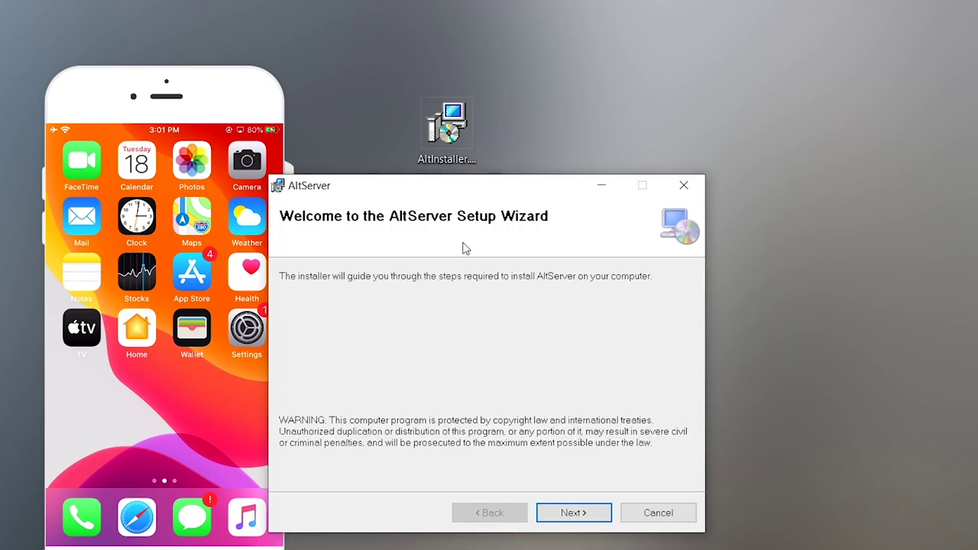
click(589, 494)
drag(445, 334, 301, 338)
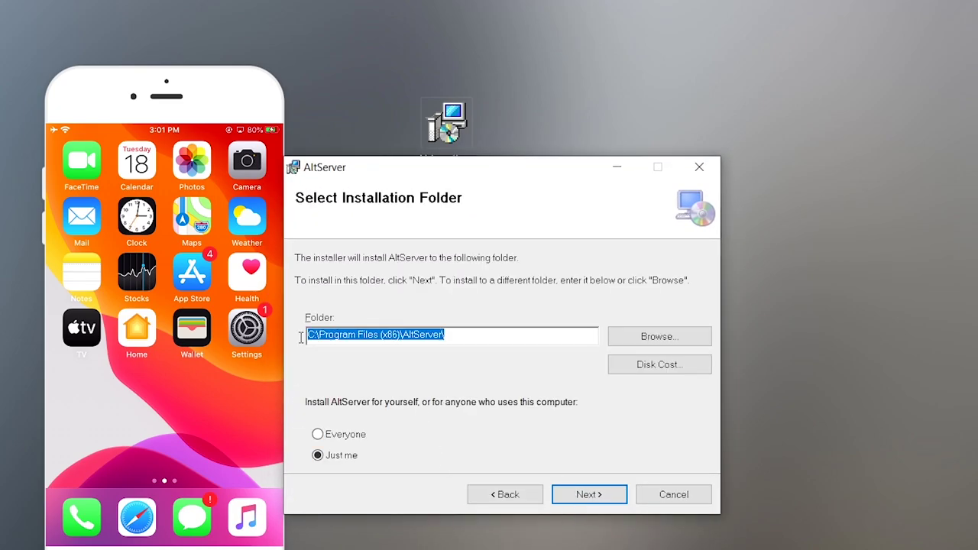
click(343, 437)
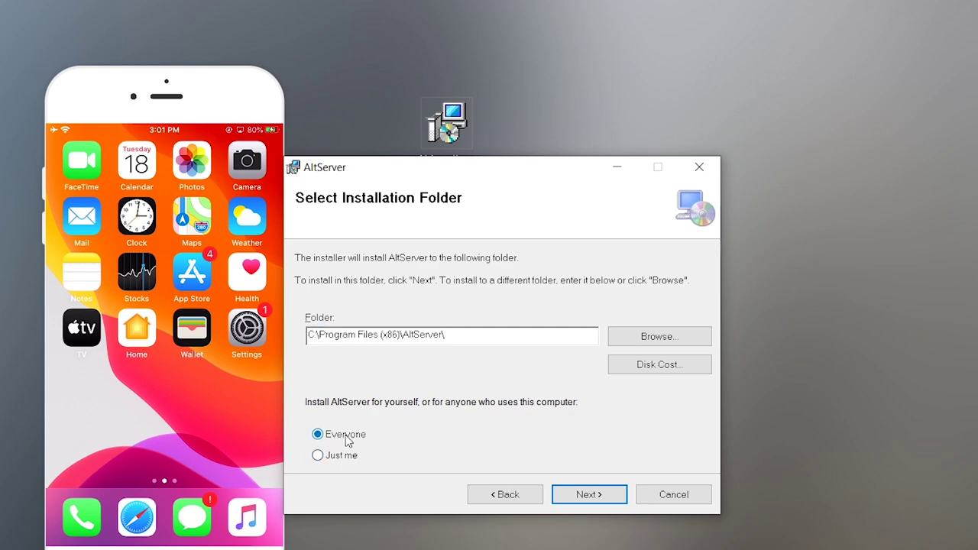
click(581, 494)
click(604, 498)
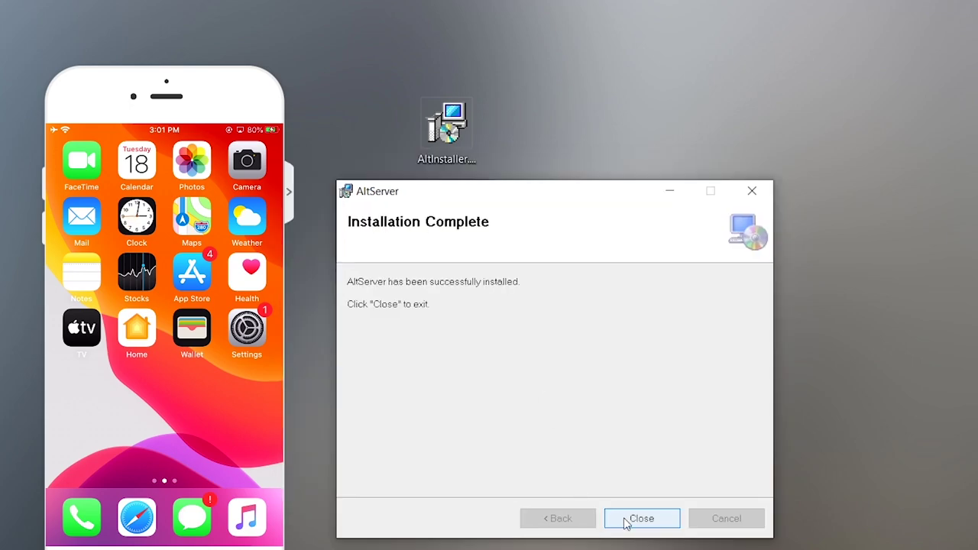
click(626, 520)
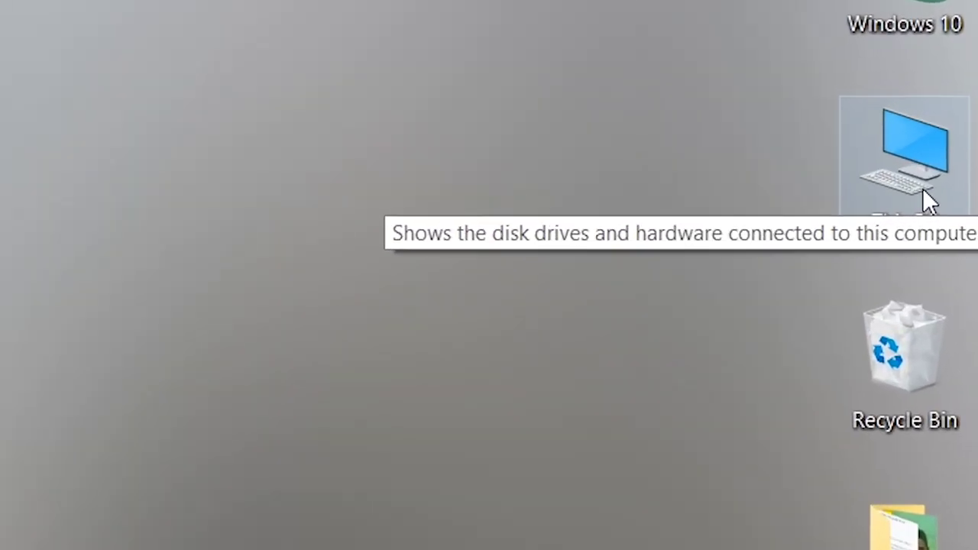
Browse This PC to C:\Program Files (x86)\AltServer and run AltServer.exe.
double_click(955, 107)
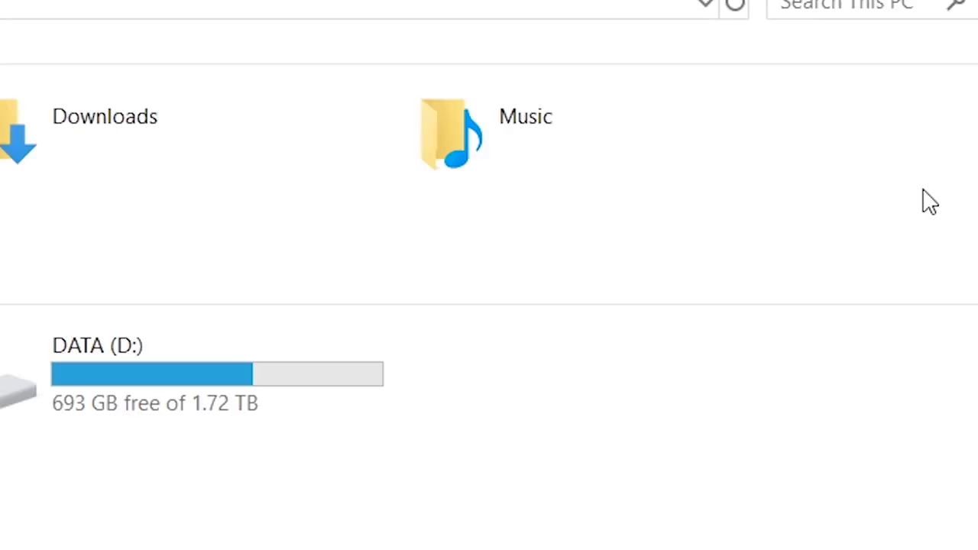
drag(333, 403, 247, 252)
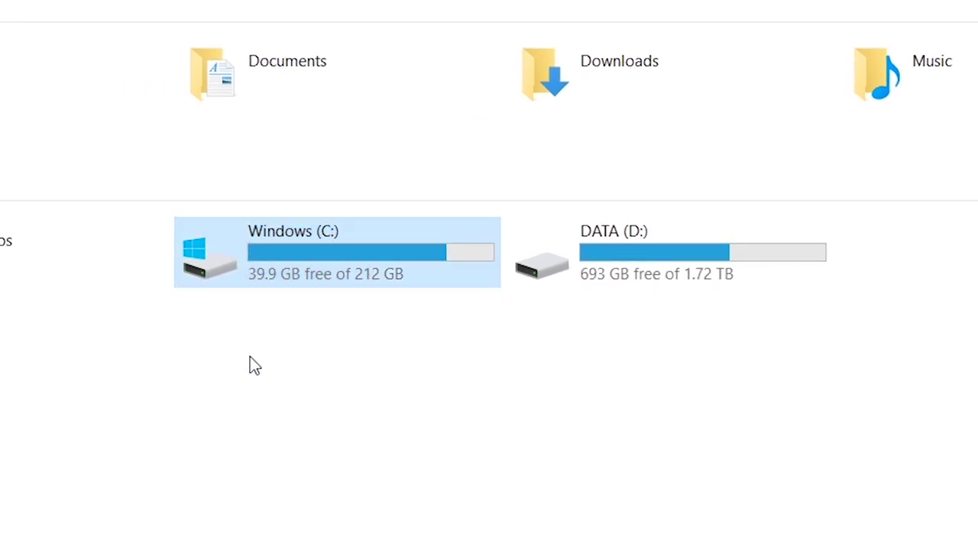
double_click(256, 286)
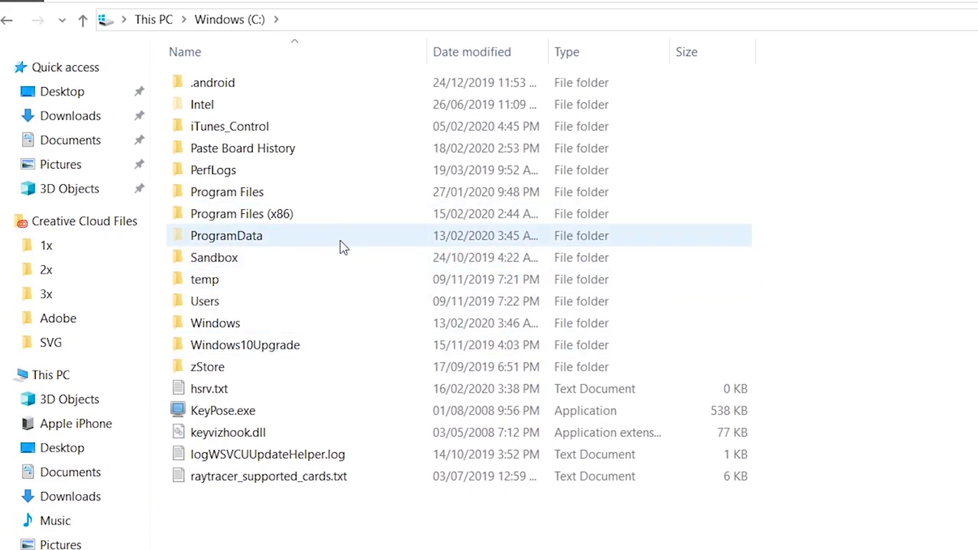
click(310, 223)
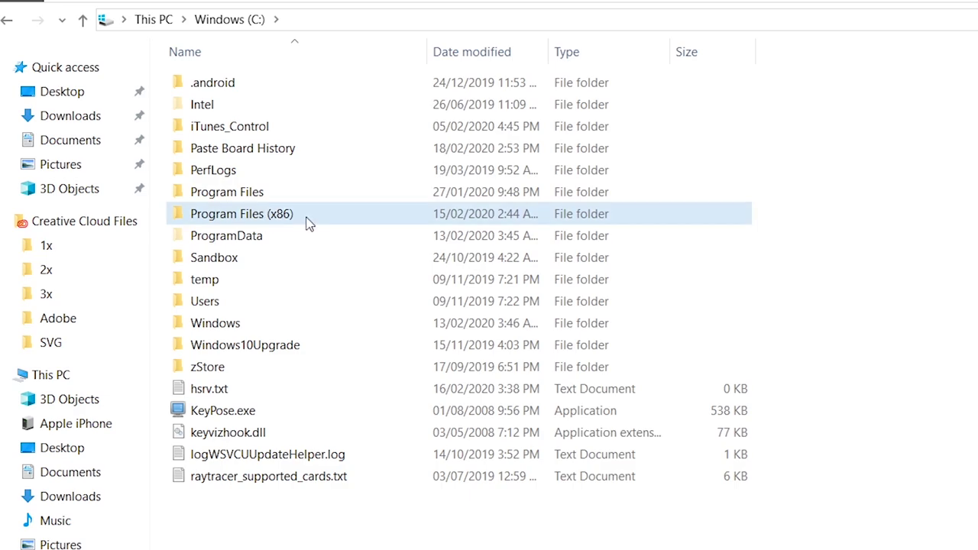
double_click(357, 221)
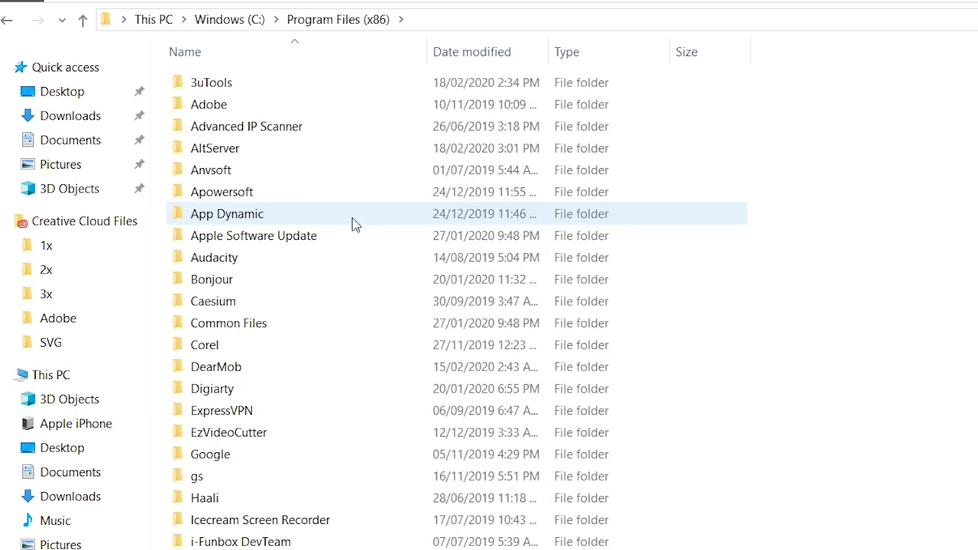
click(193, 145)
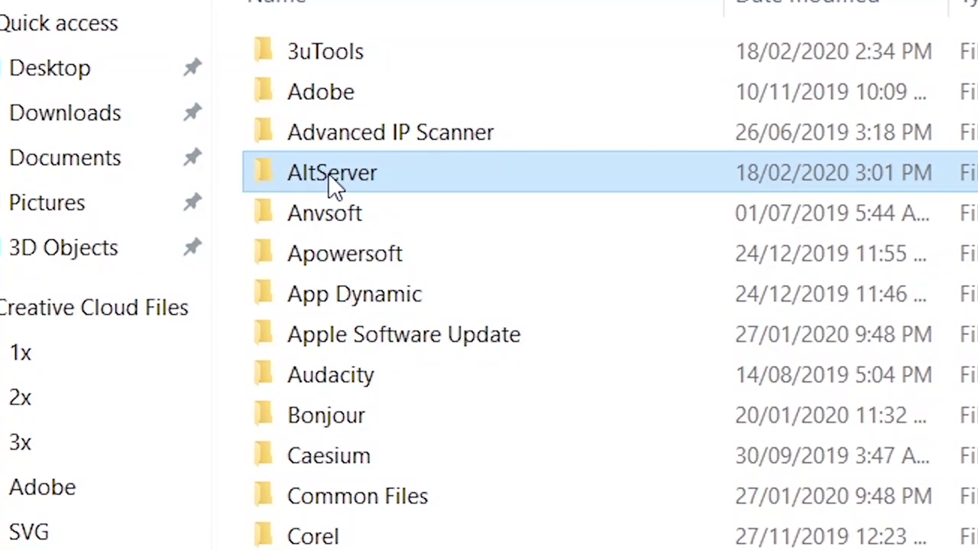
double_click(401, 184)
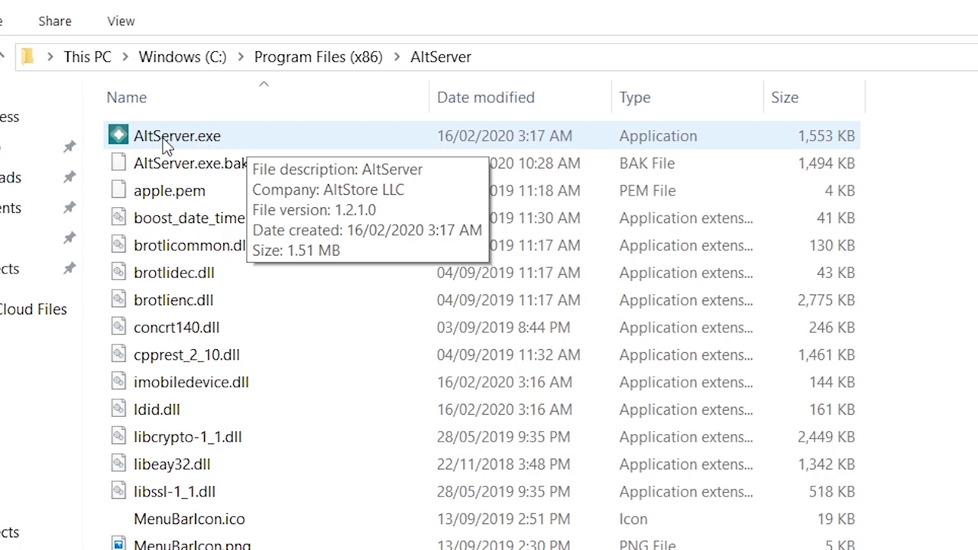
click(163, 142)
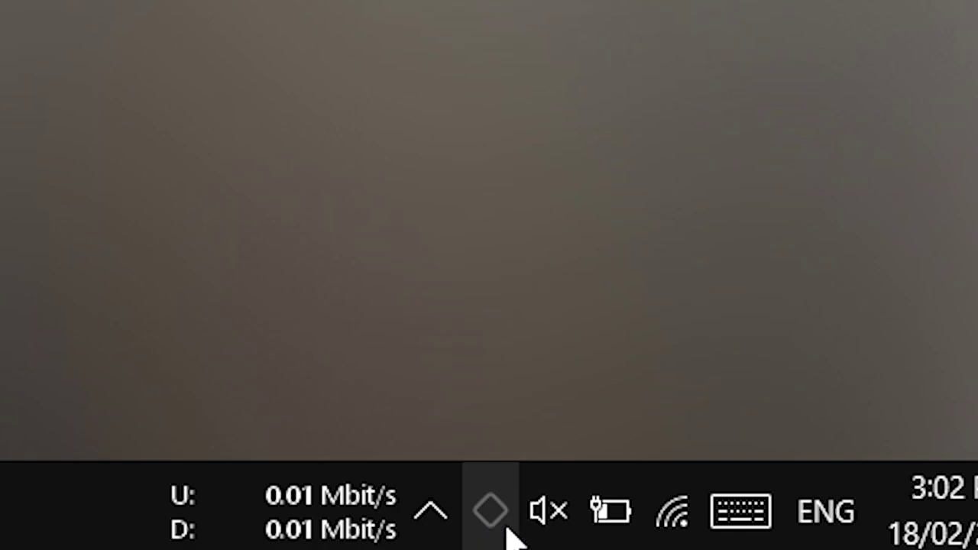
From the AltServer tray menu, choose Install AltStore > iPhone.
click(509, 531)
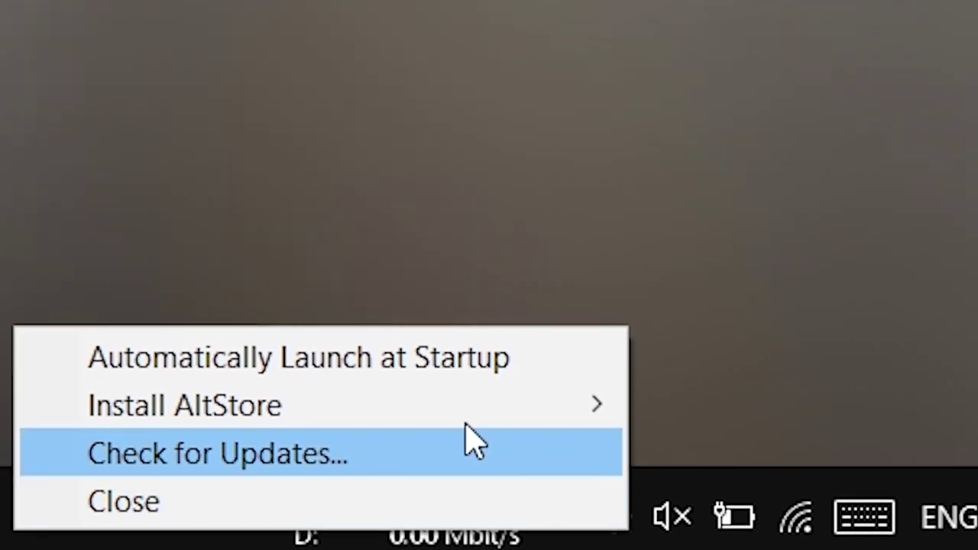
mouse_move(240, 415)
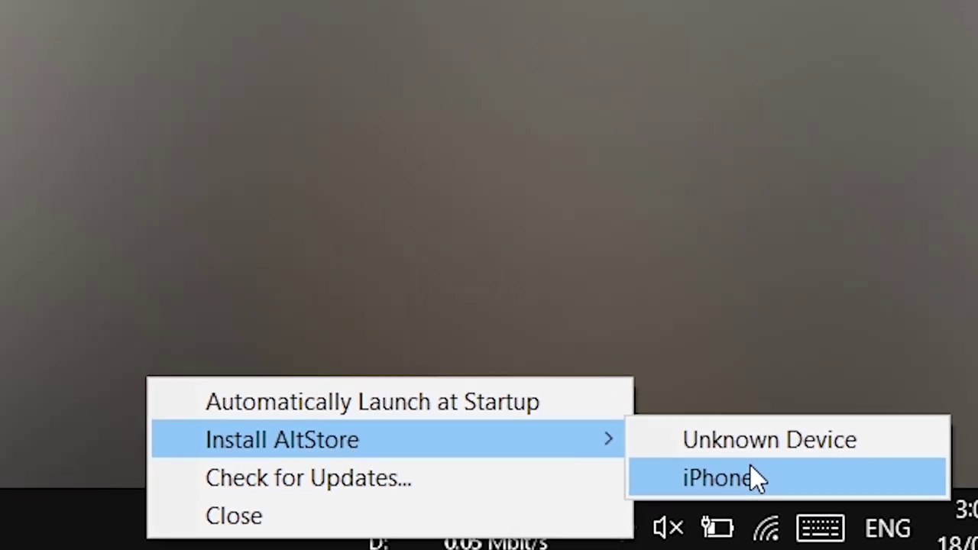
click(751, 474)
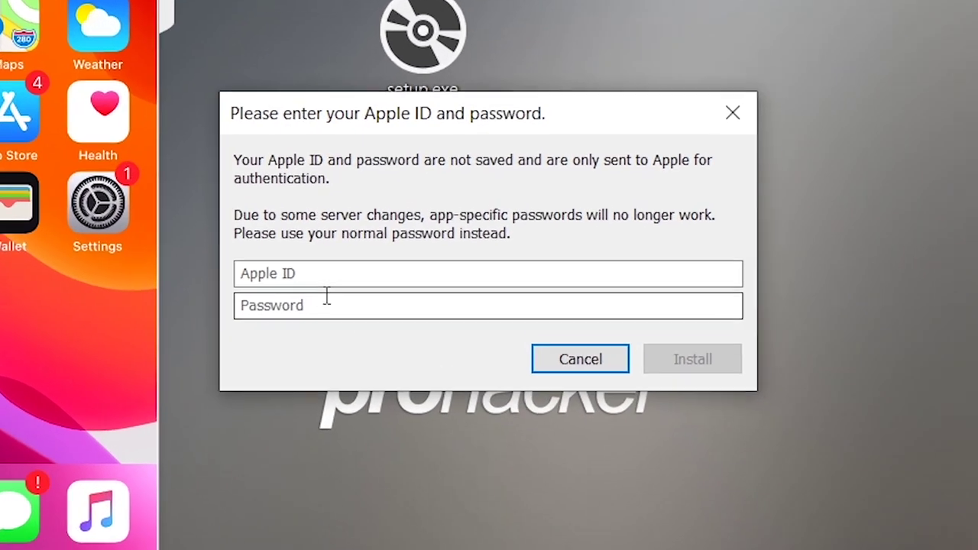
Enter the Apple ID e-mail and the account password in the prompt.
click(416, 275)
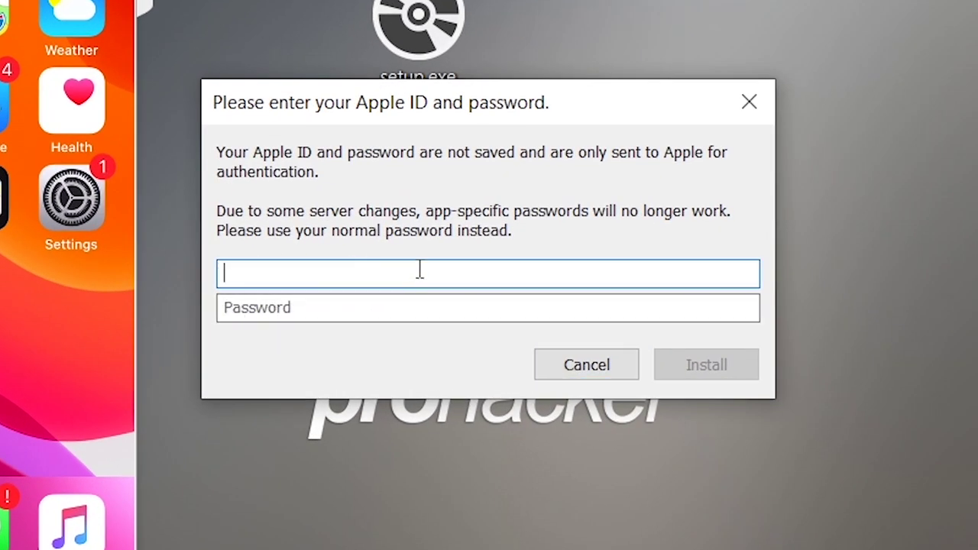
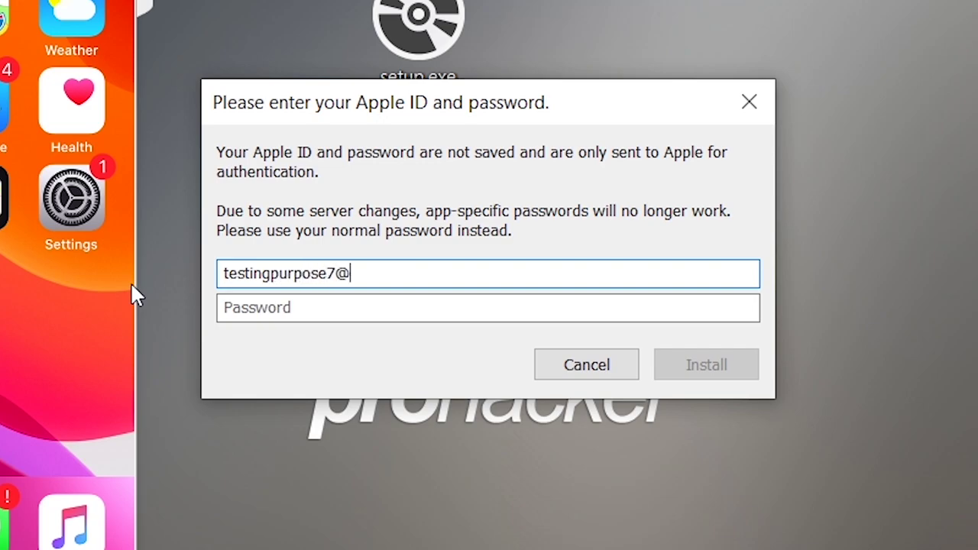
key(Tab)
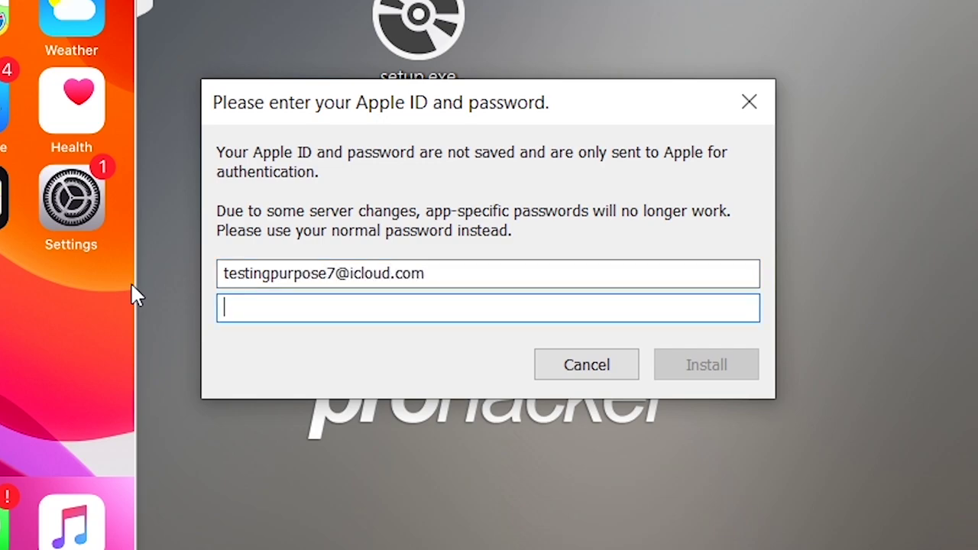
text(•••••••)
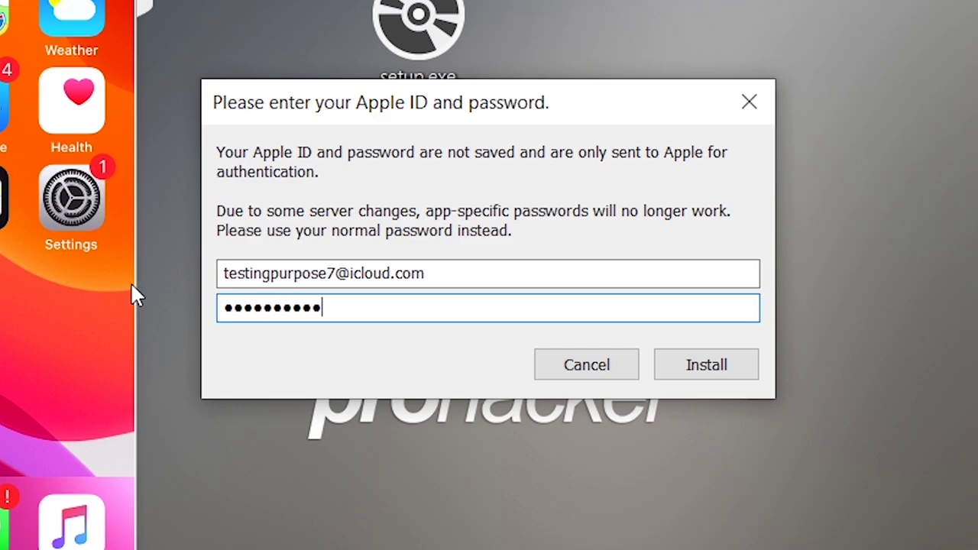
Confirm the credentials with Install to put AltStore on the iPhone.
click(717, 353)
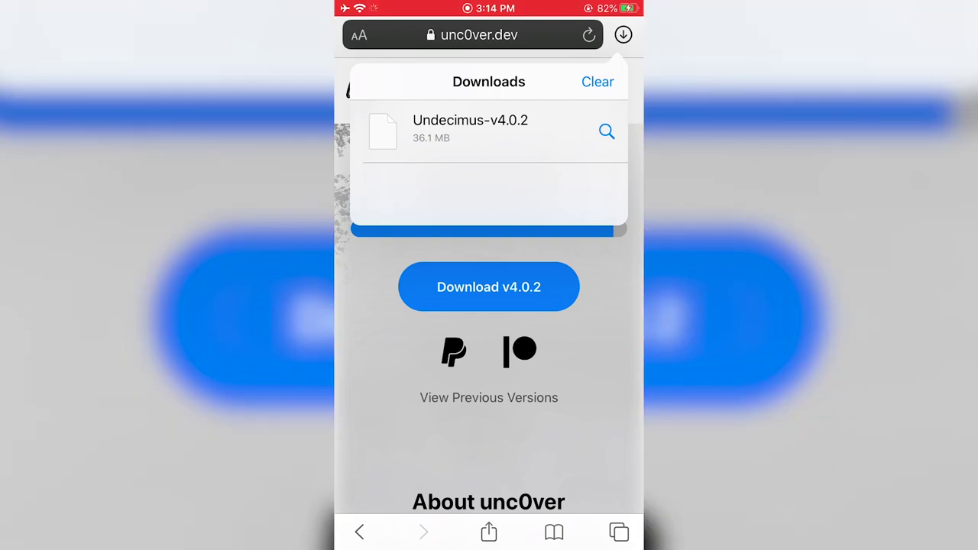
Share the Undecimus-v4.0.2 download via Copy to AltStore to install unc0ver.
click(470, 130)
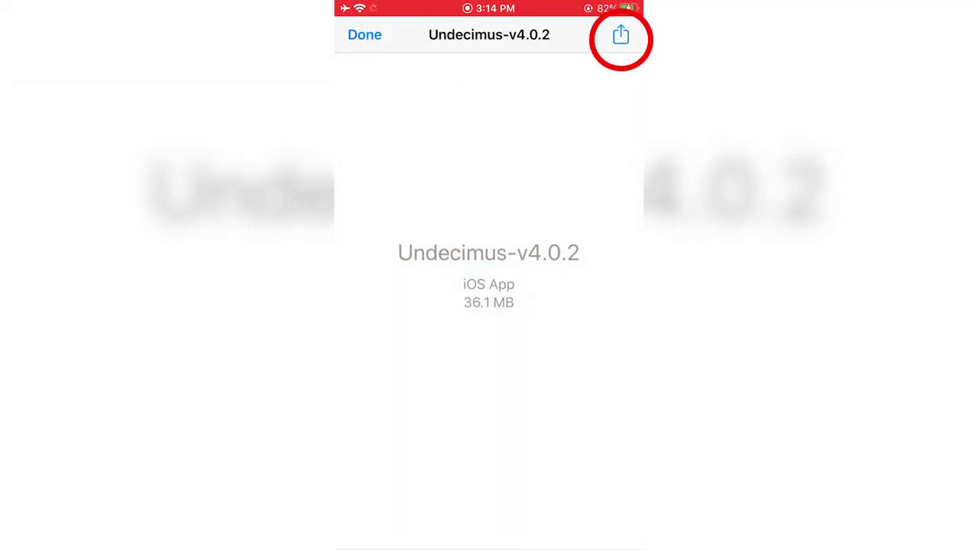
click(621, 34)
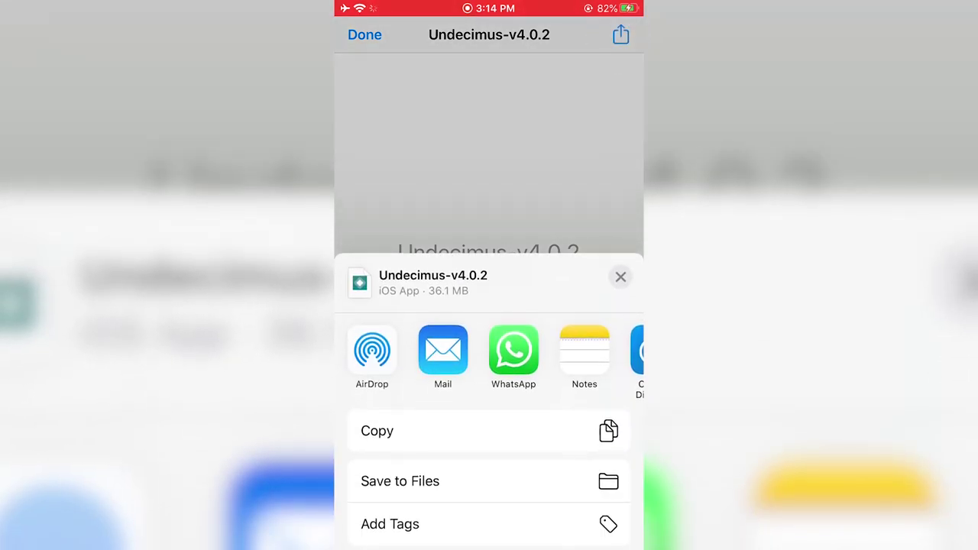
drag(489, 359, 489, 207)
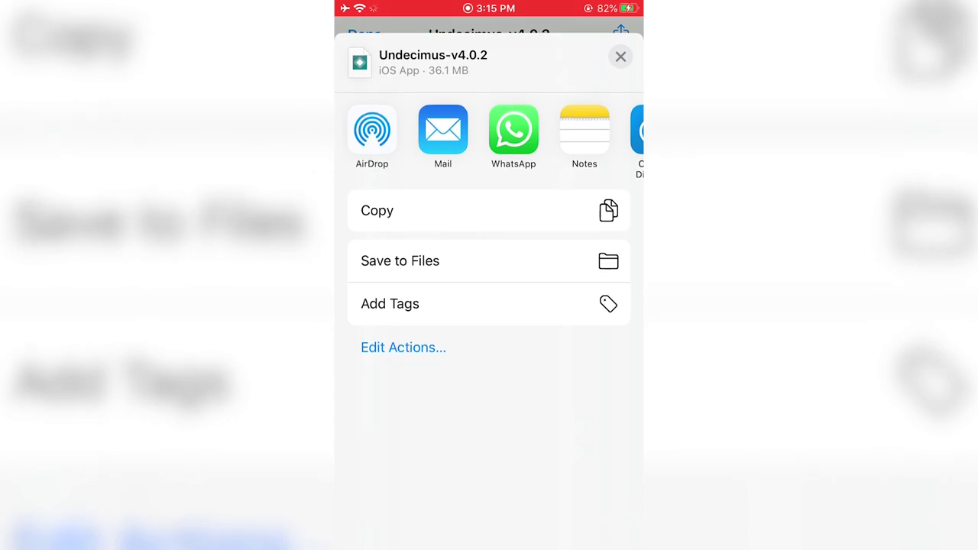
drag(489, 153, 489, 359)
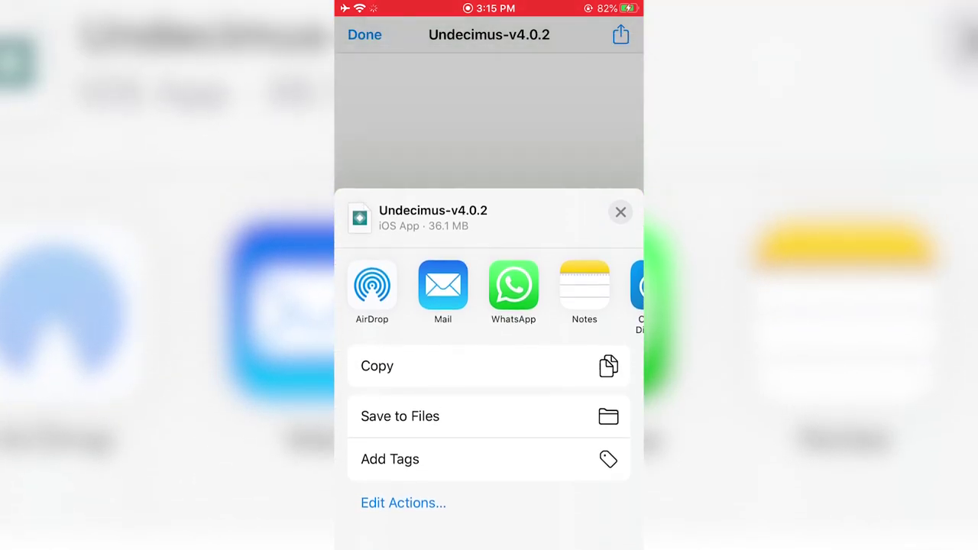
drag(596, 349, 336, 350)
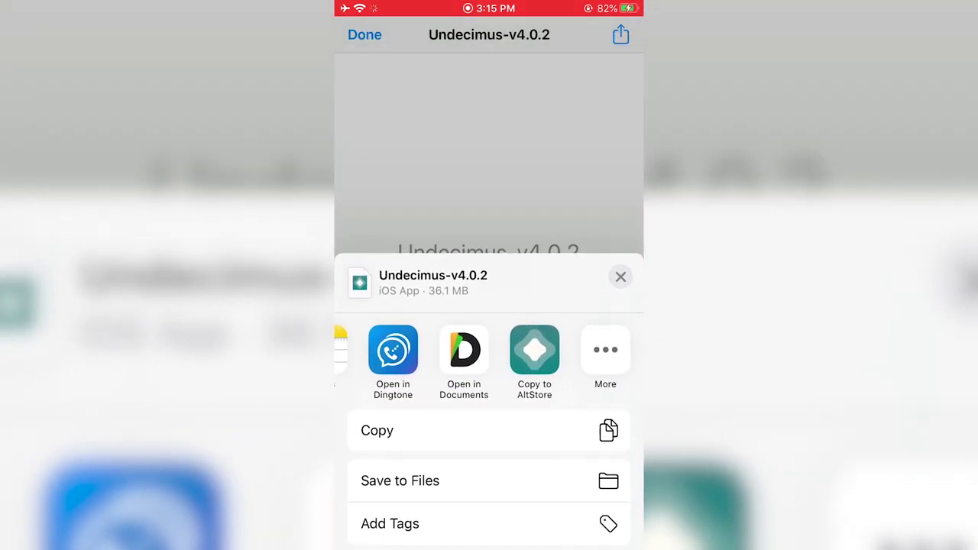
click(529, 349)
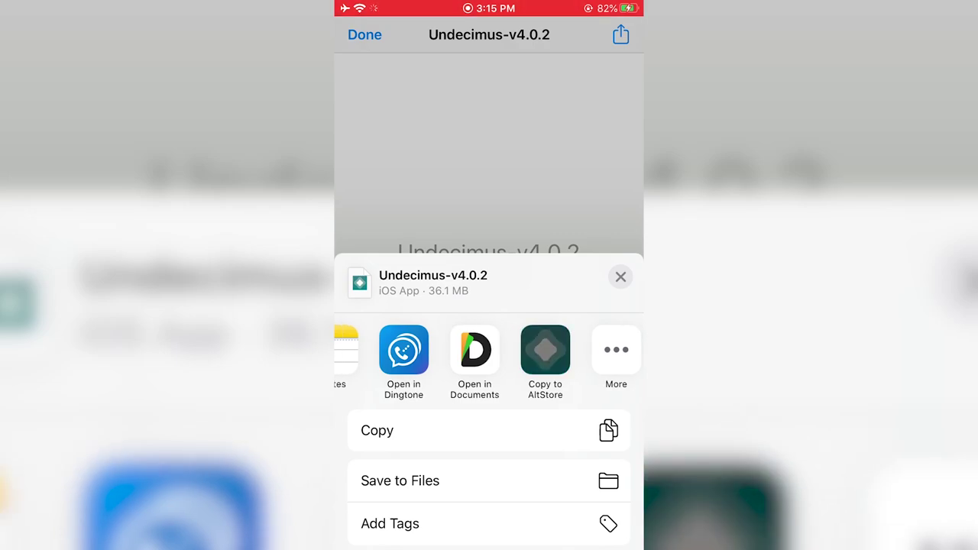
click(547, 350)
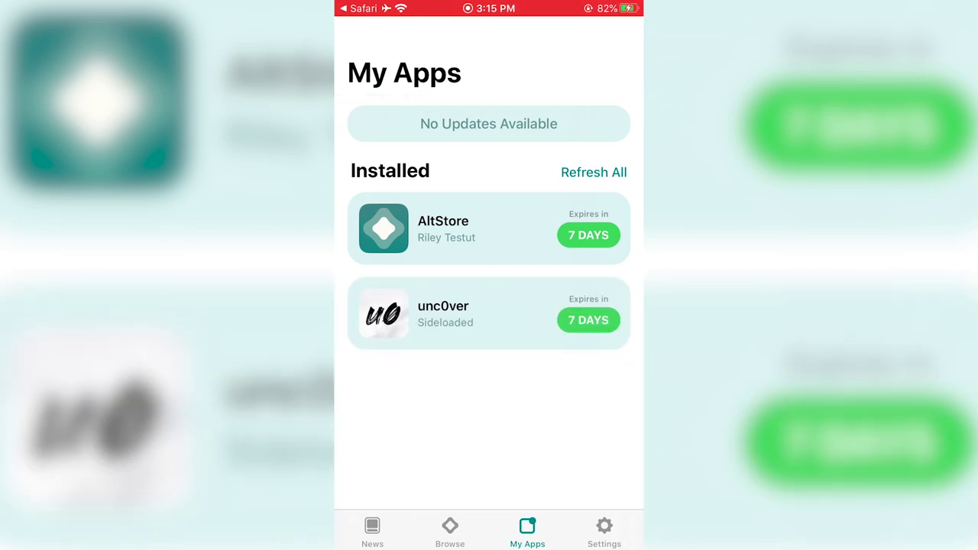
Leave AltStore, check the unc0ver icon on the third home page, then swipe back.
scroll(489, 306, down, 2)
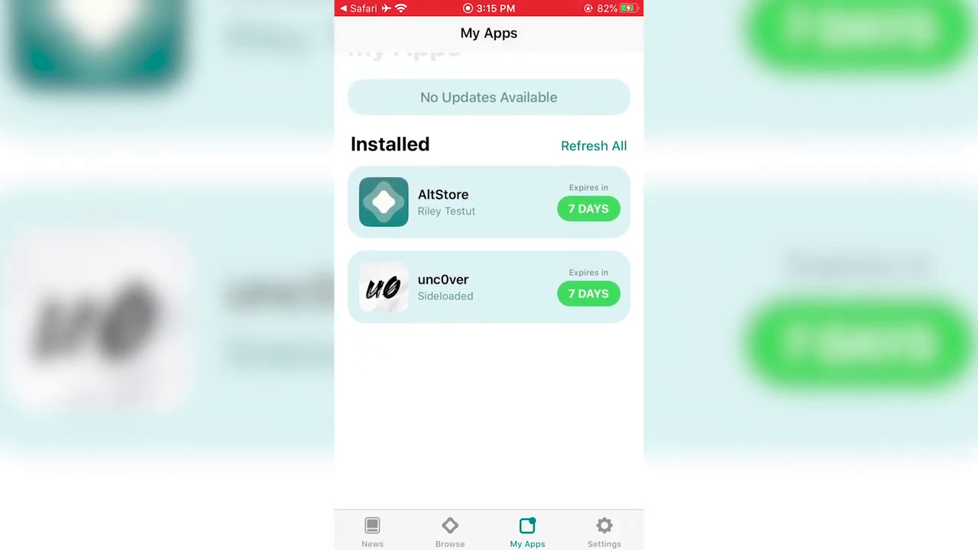
key(super)
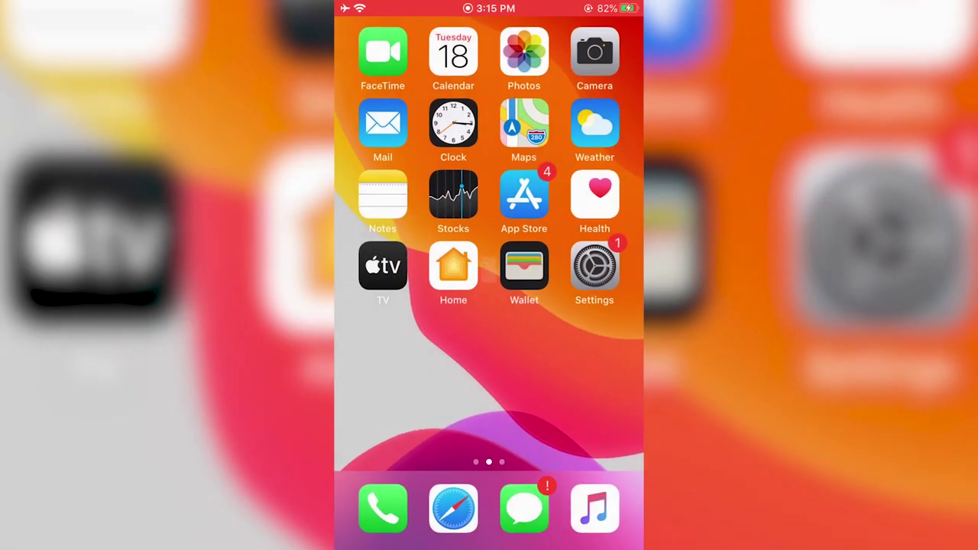
drag(596, 268, 367, 267)
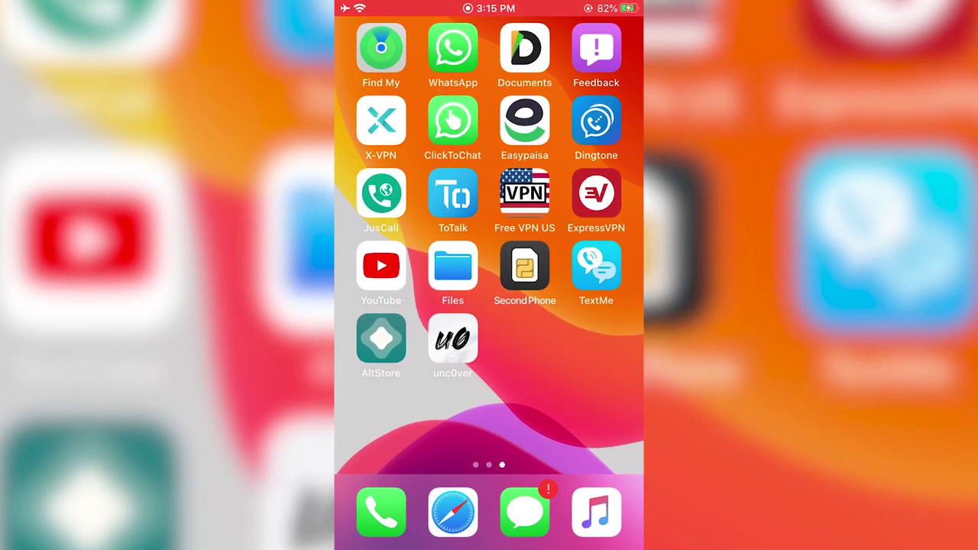
drag(453, 340, 454, 336)
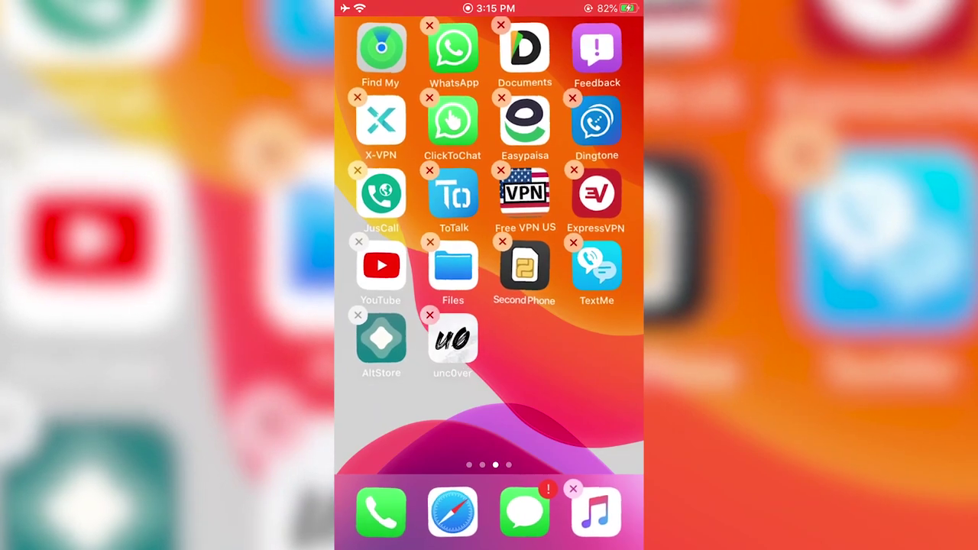
key(super)
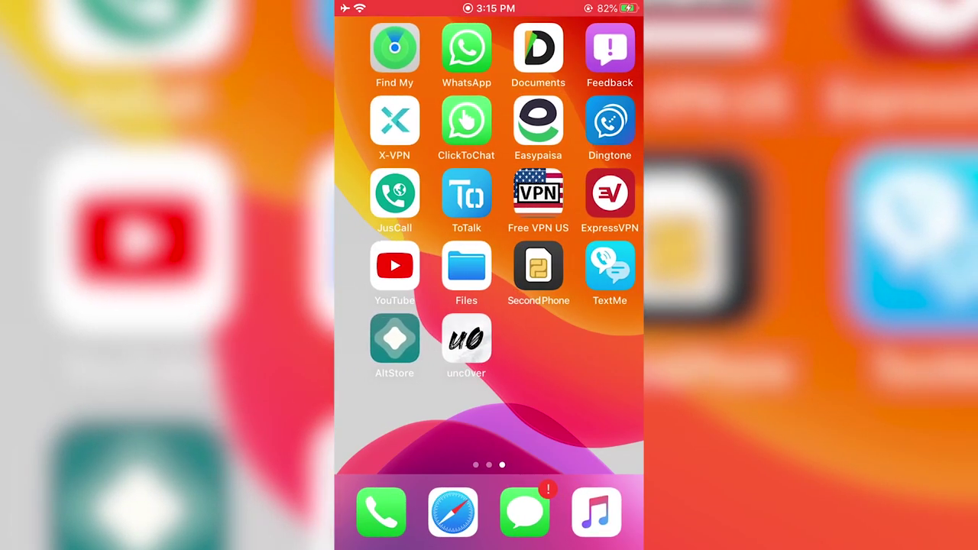
drag(397, 359, 604, 359)
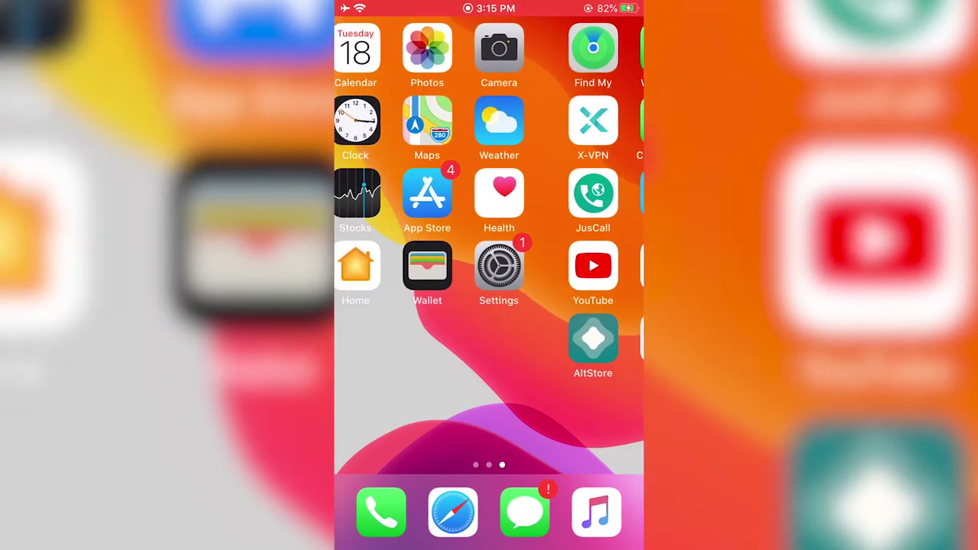
Open Settings > General > iPhone Storage.
click(596, 267)
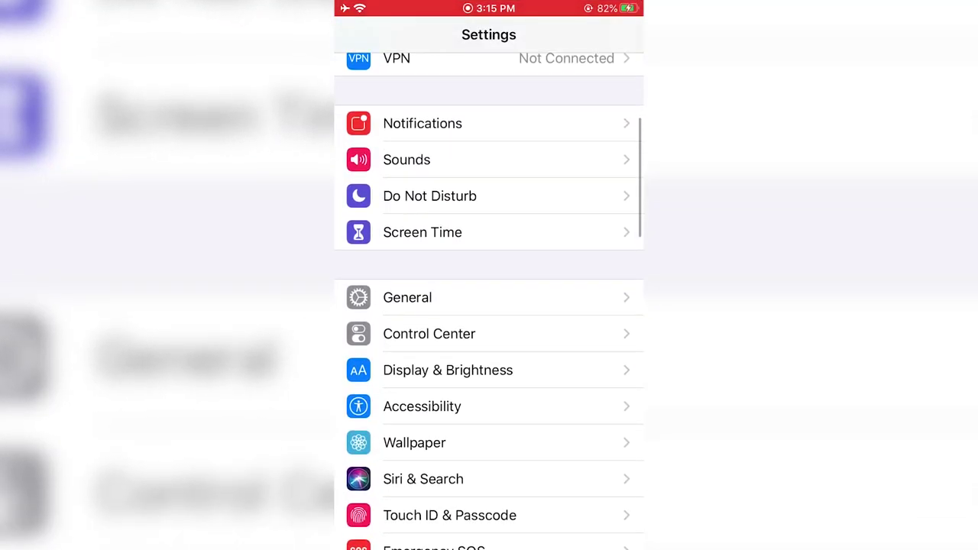
click(408, 297)
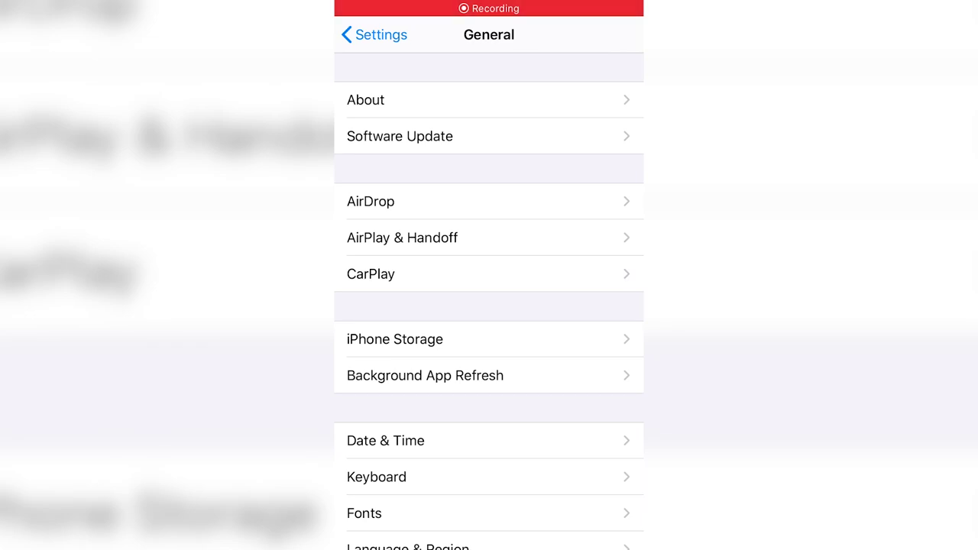
scroll(489, 306, down, 5)
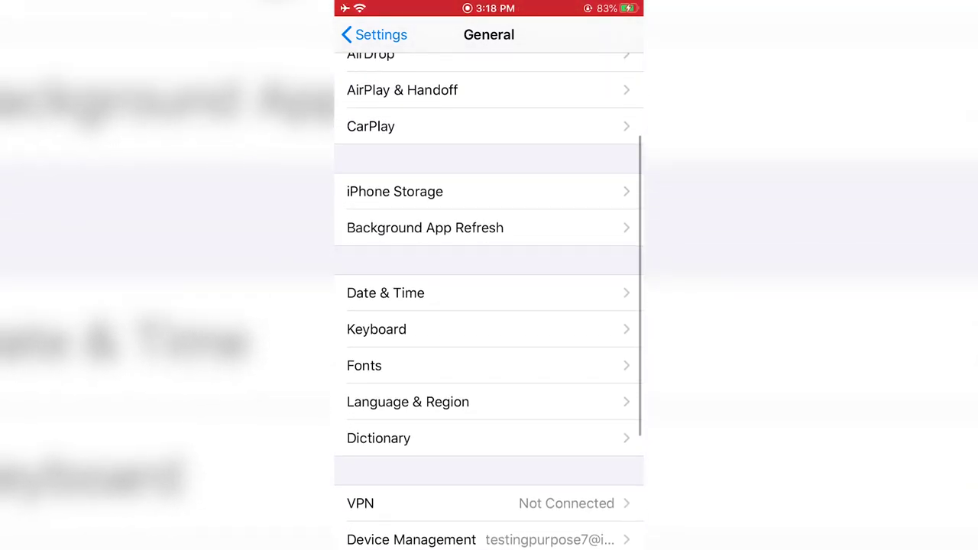
click(395, 192)
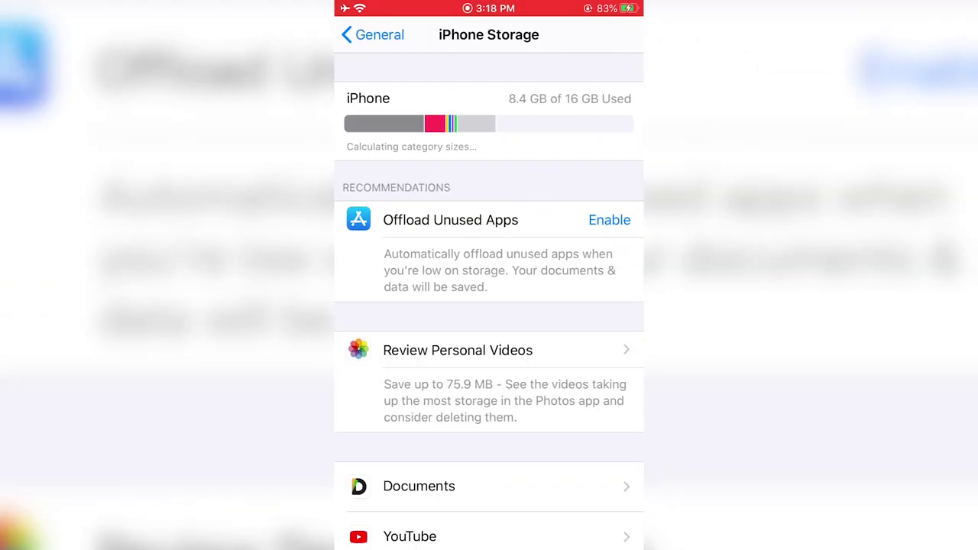
scroll(489, 306, down, 10)
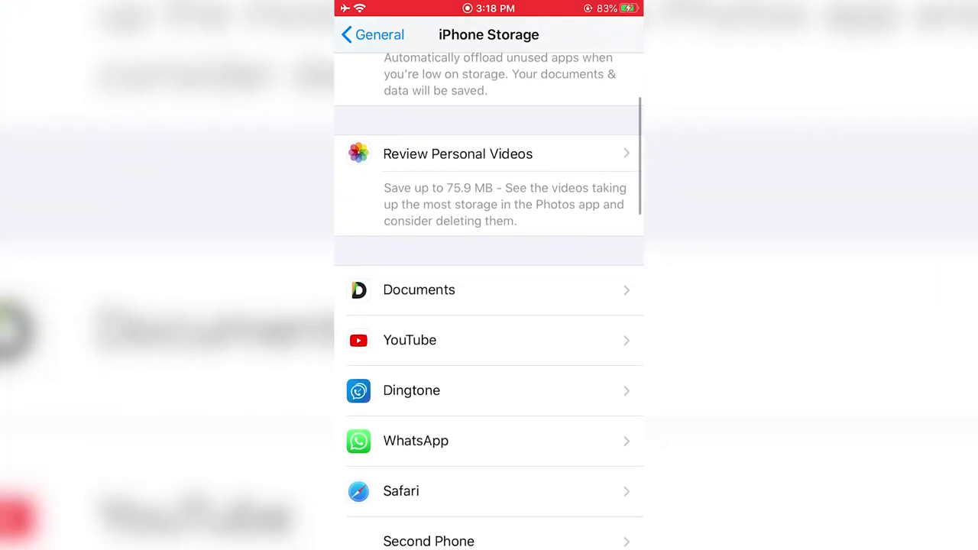
scroll(489, 306, down, 10)
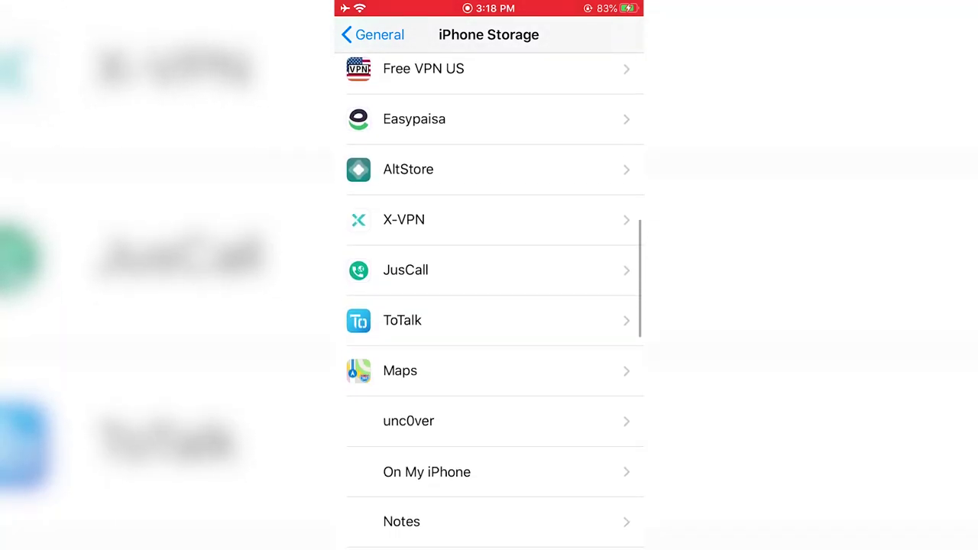
scroll(489, 306, down, 5)
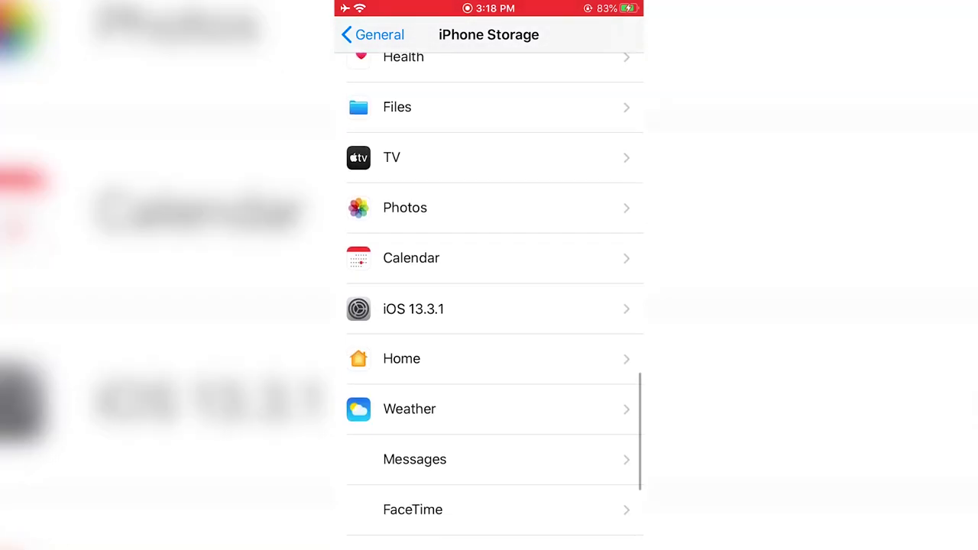
Delete the downloaded iOS 13.3.1 Software Update and return to the home screen.
click(489, 309)
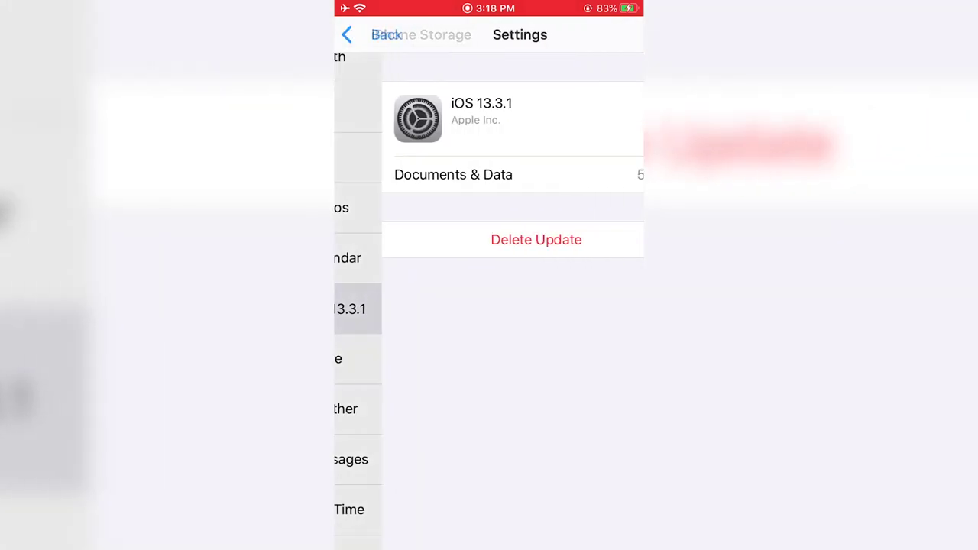
click(489, 239)
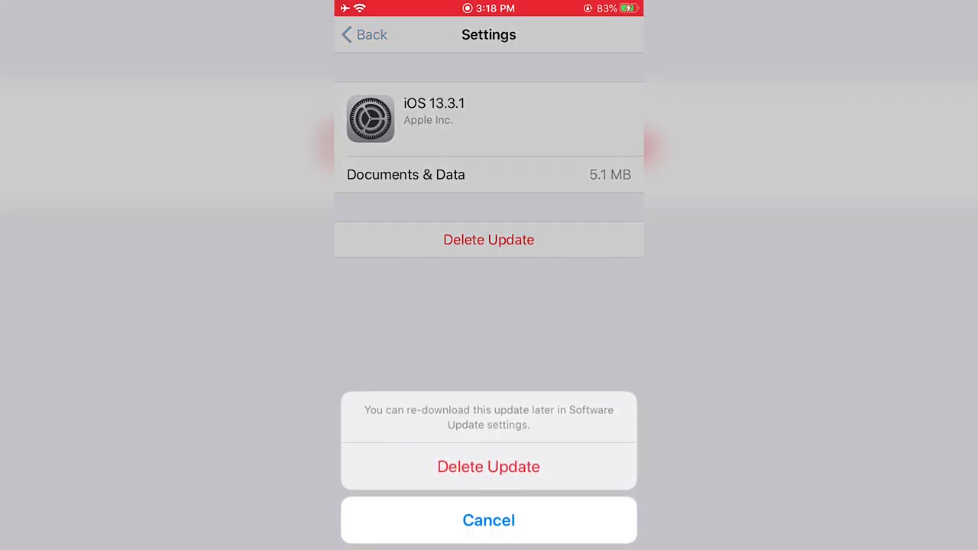
click(489, 465)
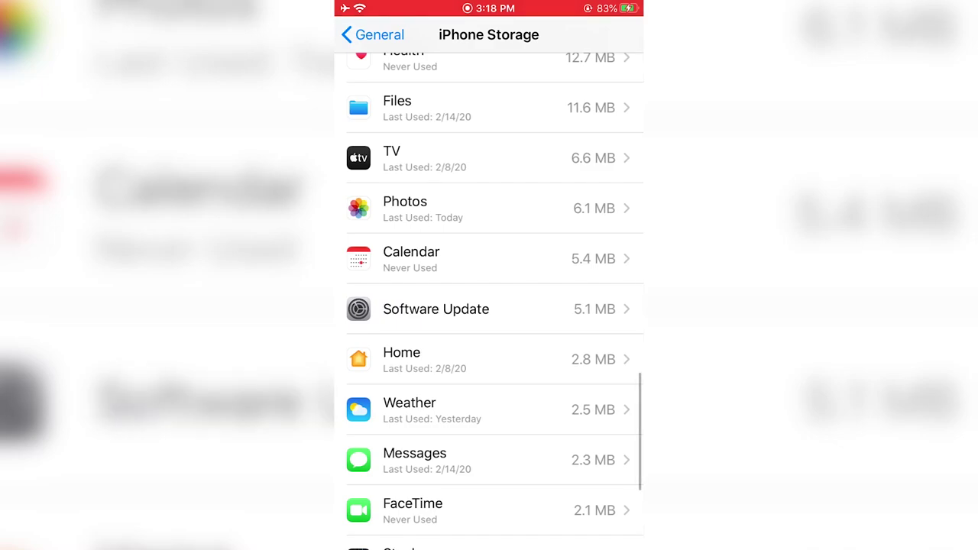
click(489, 309)
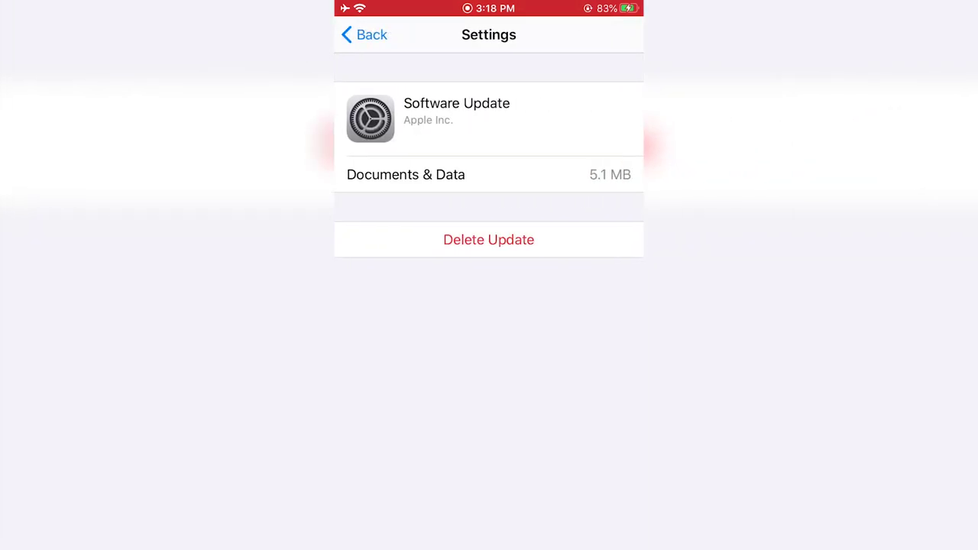
click(489, 239)
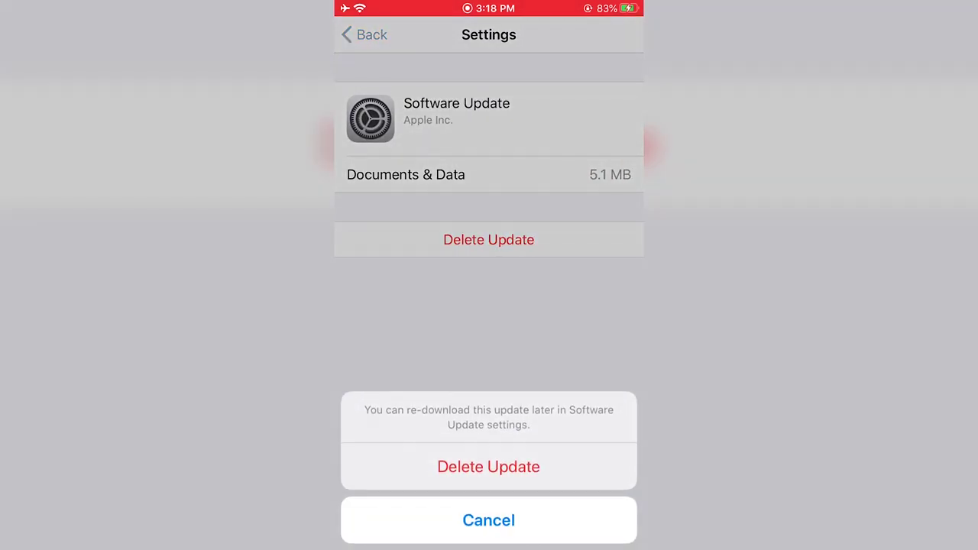
click(489, 466)
scroll(489, 306, down, 3)
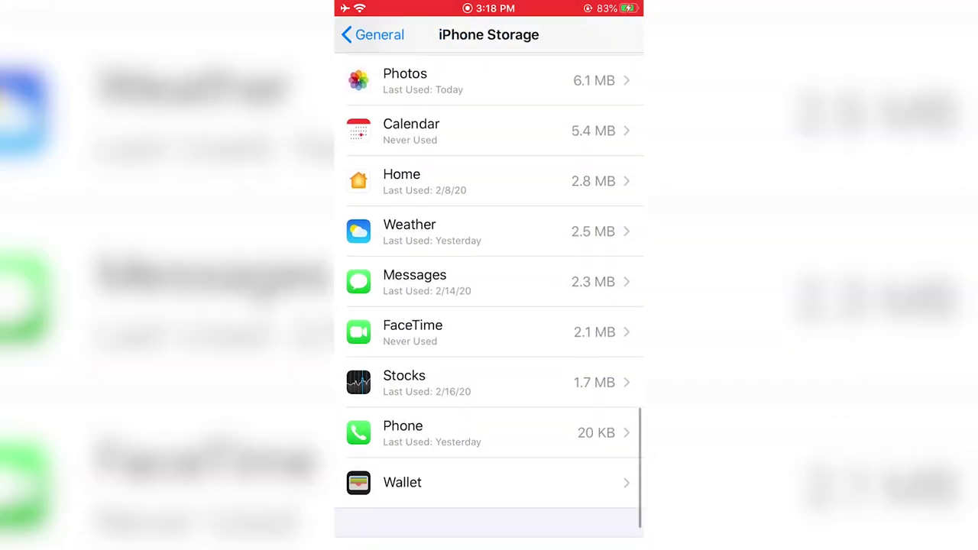
scroll(489, 305, up, 15)
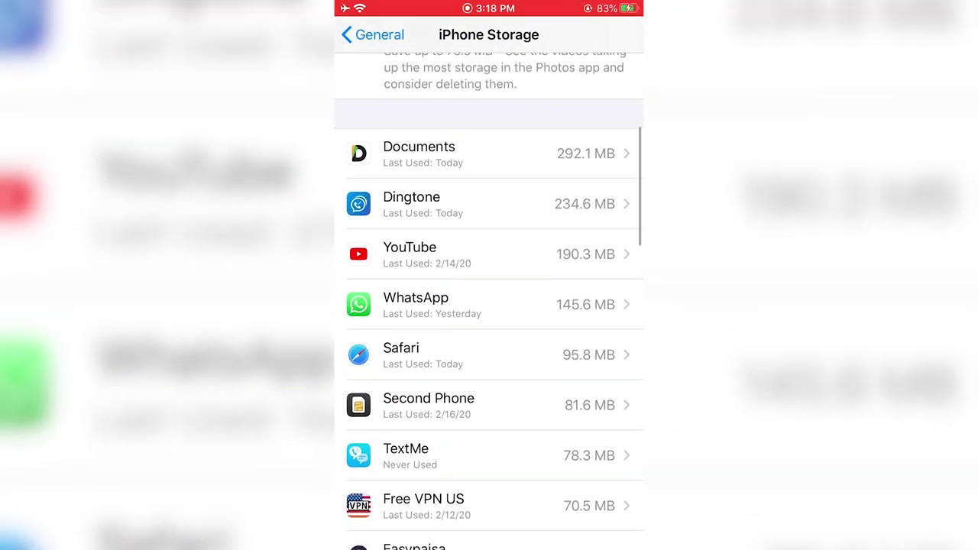
scroll(489, 305, up, 3)
key(super)
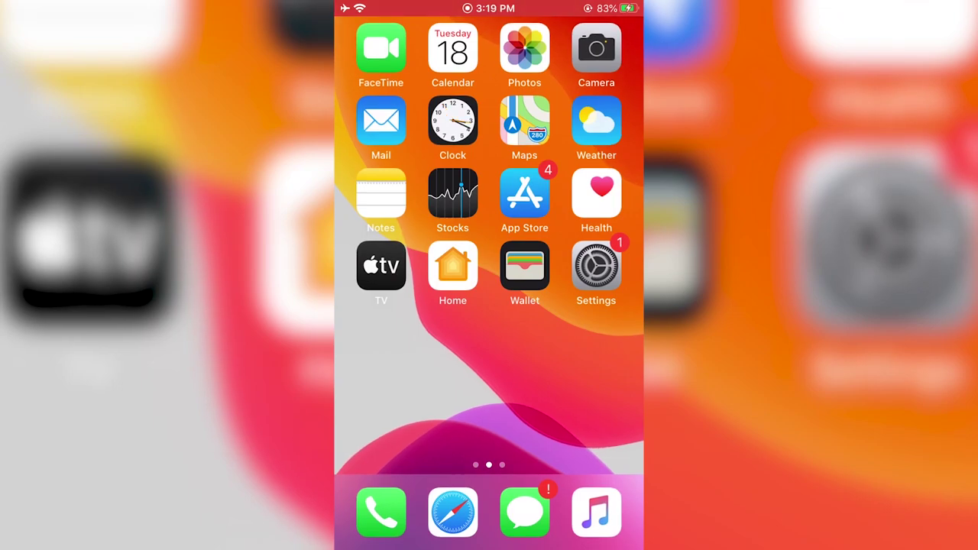
Launch unc0ver from the home screen and look through its settings; it reports Unsupported on iOS 13.3.
scroll(489, 229, right, 5)
click(380, 340)
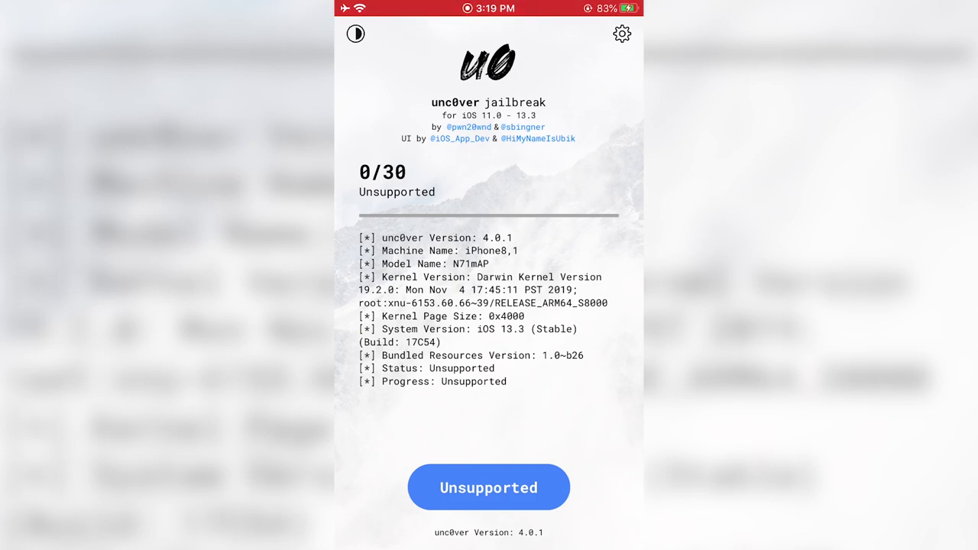
click(622, 34)
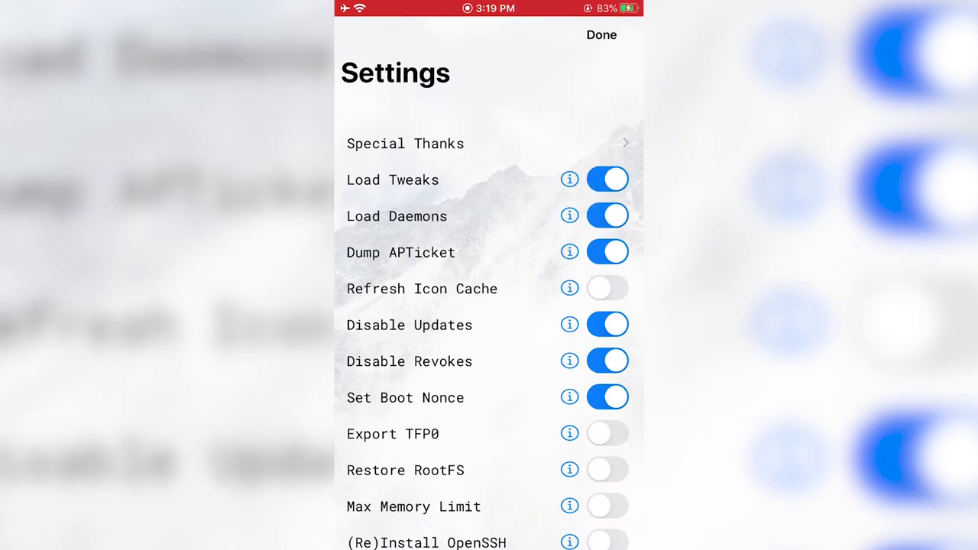
scroll(489, 306, down, 10)
click(602, 35)
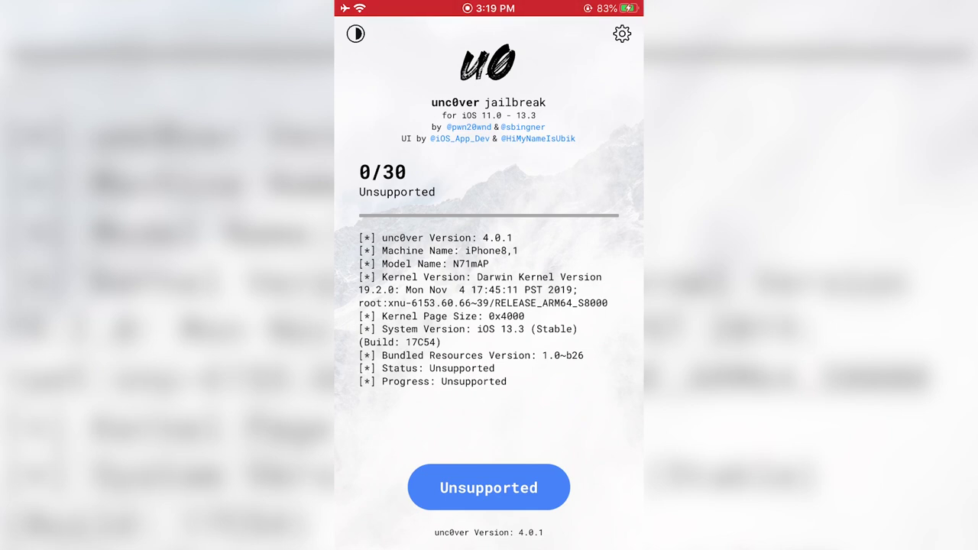
Toggle unc0ver between its dark and light themes several times.
click(355, 34)
click(356, 34)
click(355, 33)
click(356, 33)
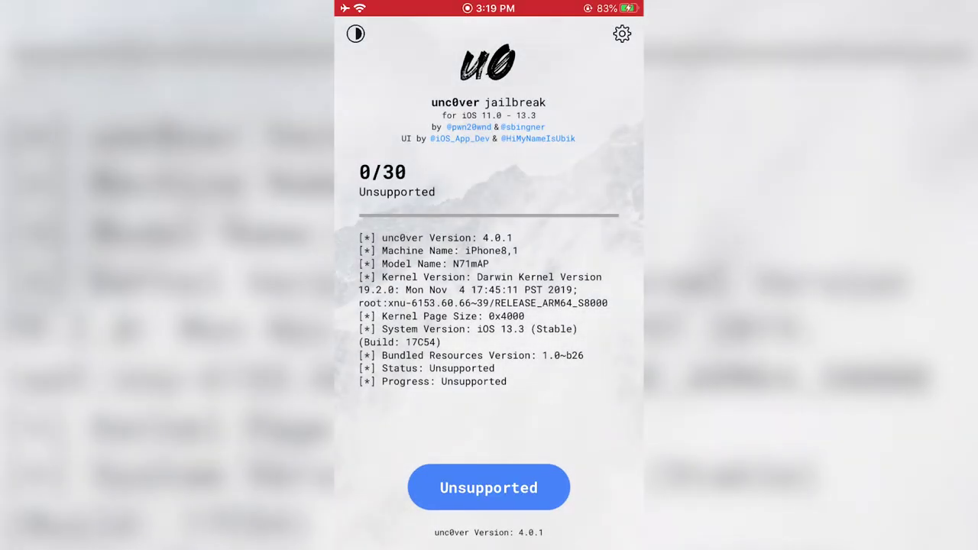
click(356, 33)
click(355, 34)
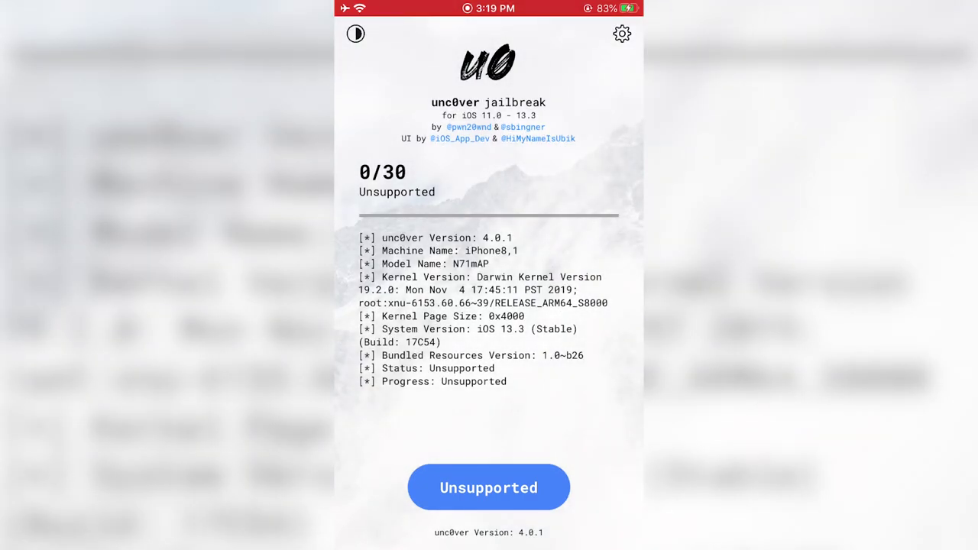
click(522, 127)
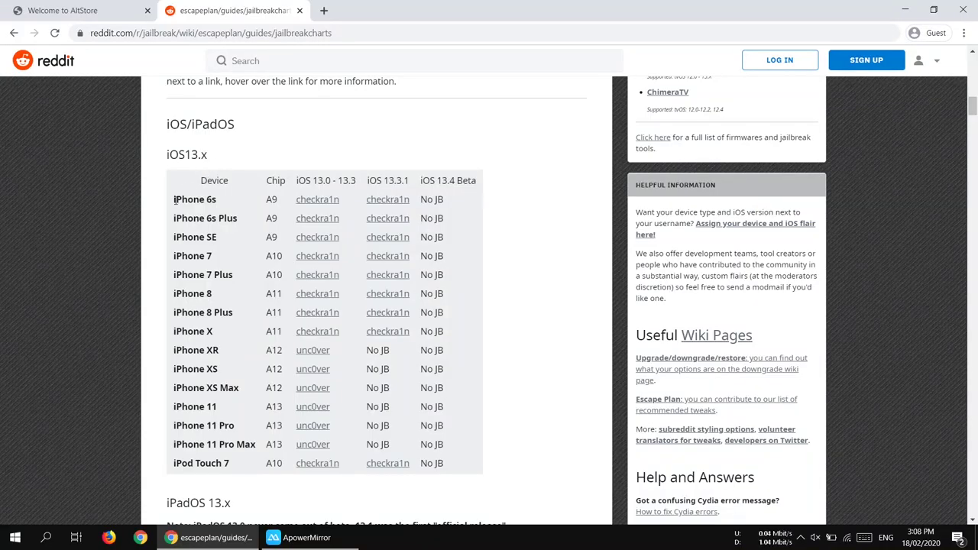
drag(175, 200, 192, 219)
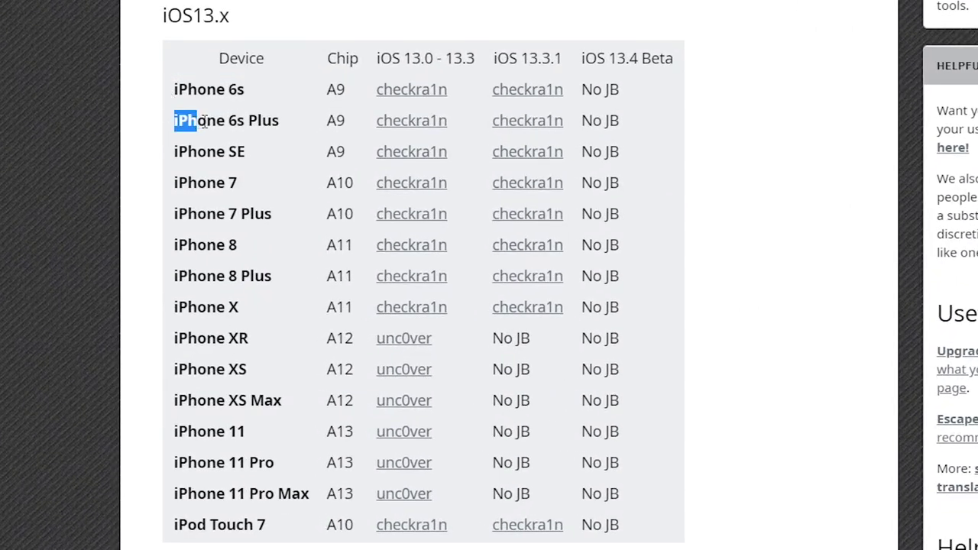
drag(204, 123, 278, 124)
drag(175, 152, 244, 155)
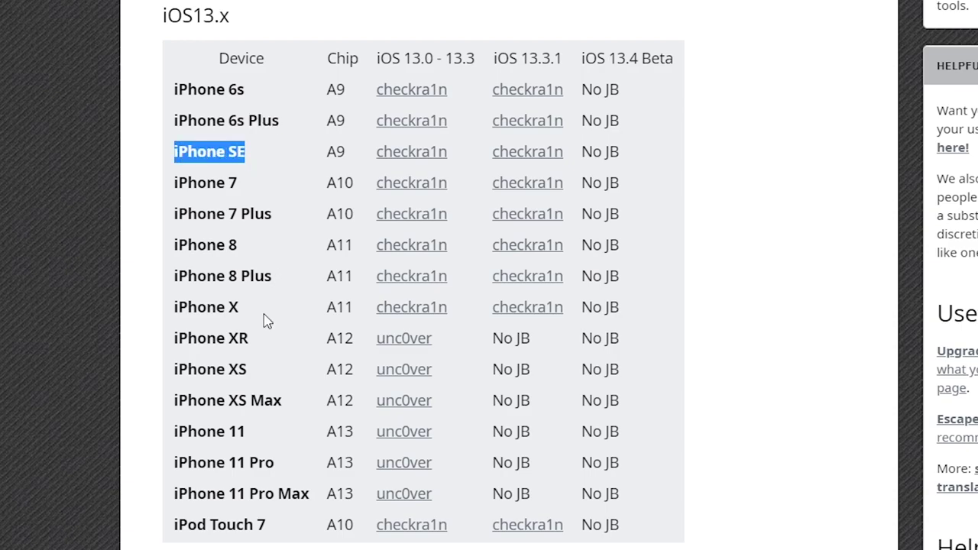
drag(267, 320, 191, 121)
click(470, 120)
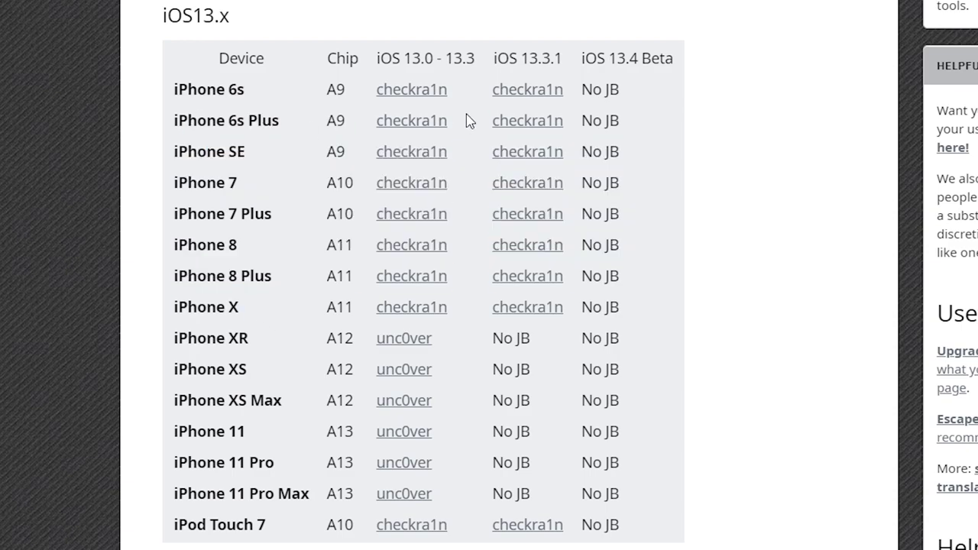
drag(471, 93, 476, 128)
drag(466, 124, 513, 152)
scroll(480, 209, down, 2)
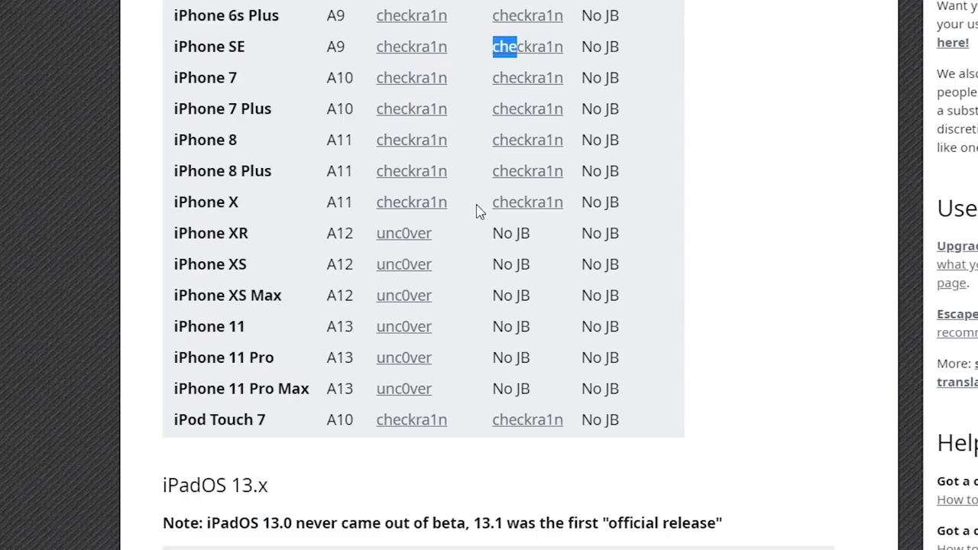
click(290, 243)
drag(287, 241, 175, 247)
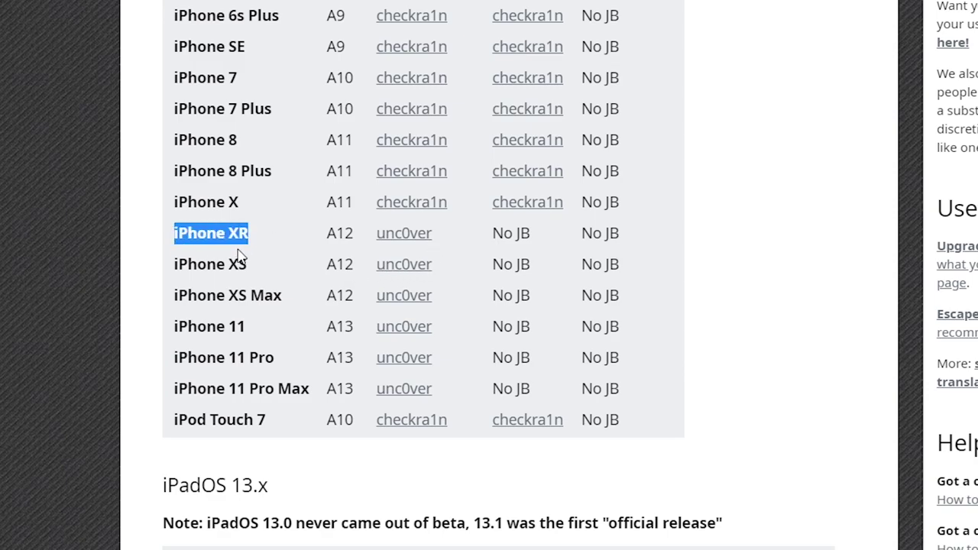
drag(259, 262, 195, 262)
drag(321, 232, 356, 227)
drag(311, 330, 346, 327)
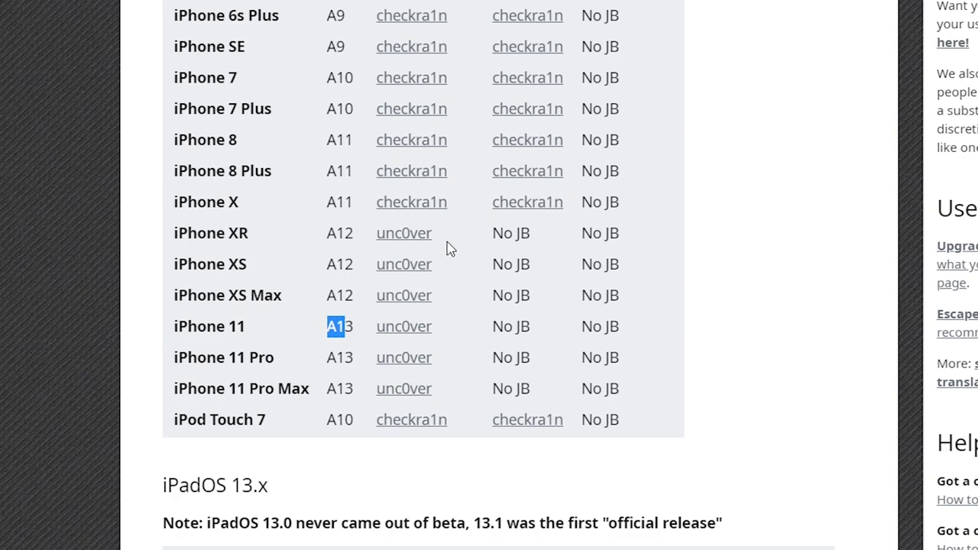
drag(439, 233, 367, 243)
click(430, 231)
drag(454, 336, 445, 364)
drag(192, 264, 236, 387)
click(362, 388)
scroll(520, 335, down, 3)
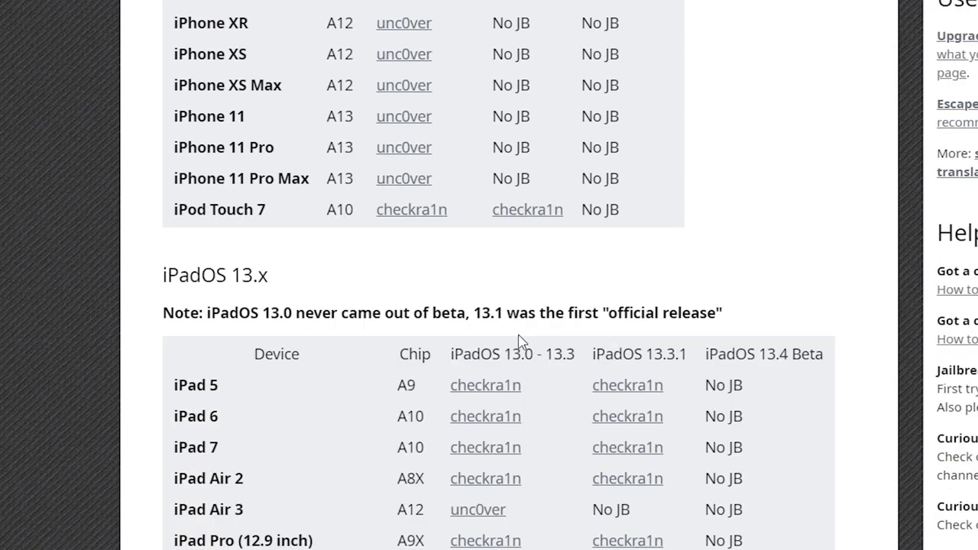
scroll(519, 341, up, 3)
drag(242, 26, 195, 76)
Go to reddit.com/r/jailbreak in Chrome.
click(214, 189)
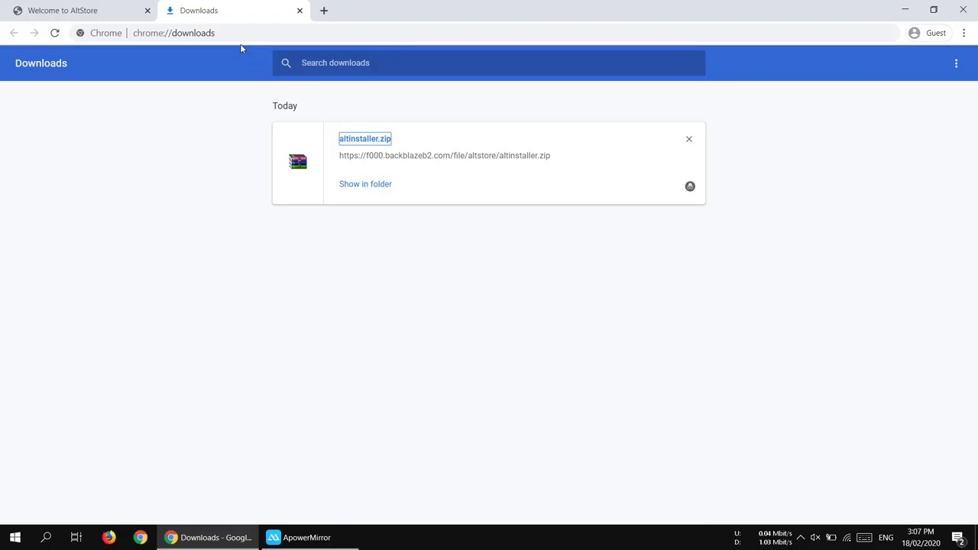
click(245, 33)
text(reddit)
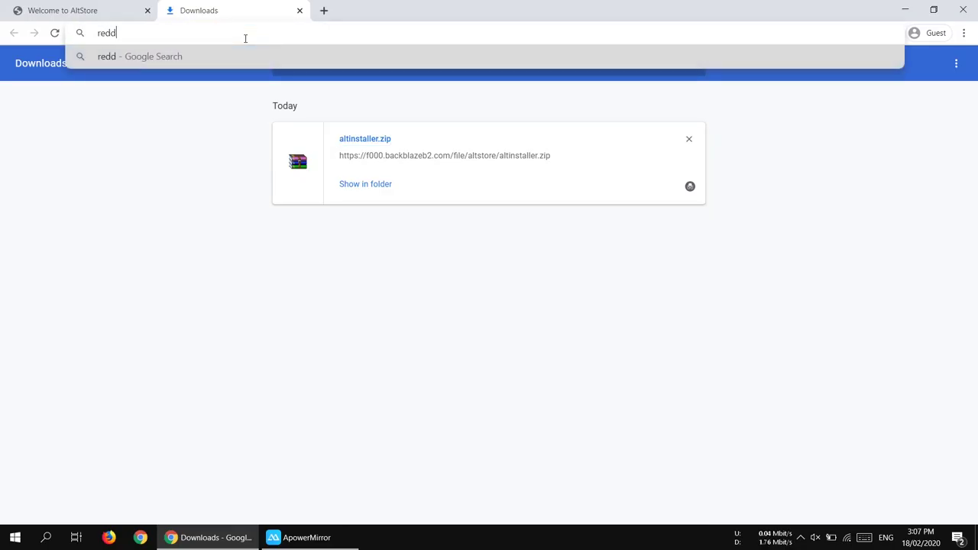
text(.c)
key(BackSpace)
key(BackSpace)
text(.com/r/jailbreak)
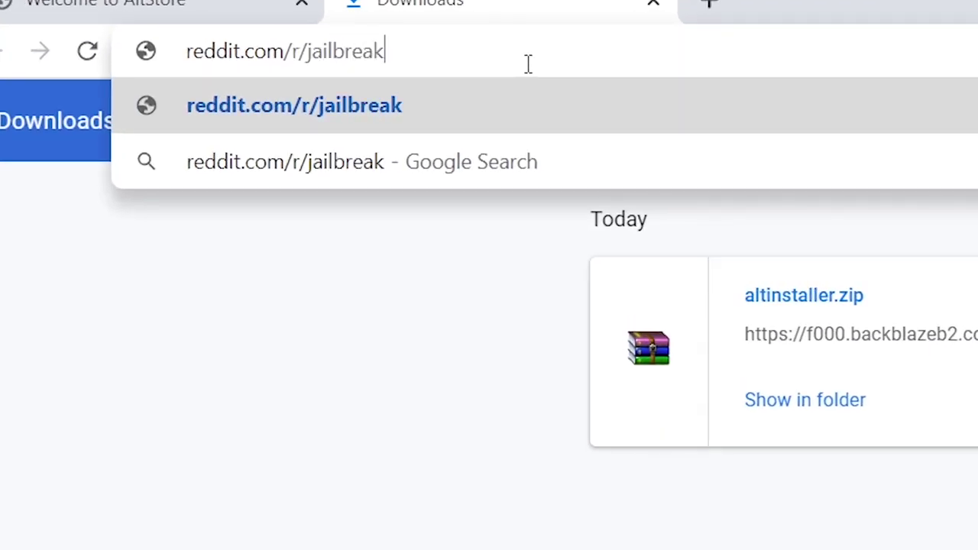
key(Return)
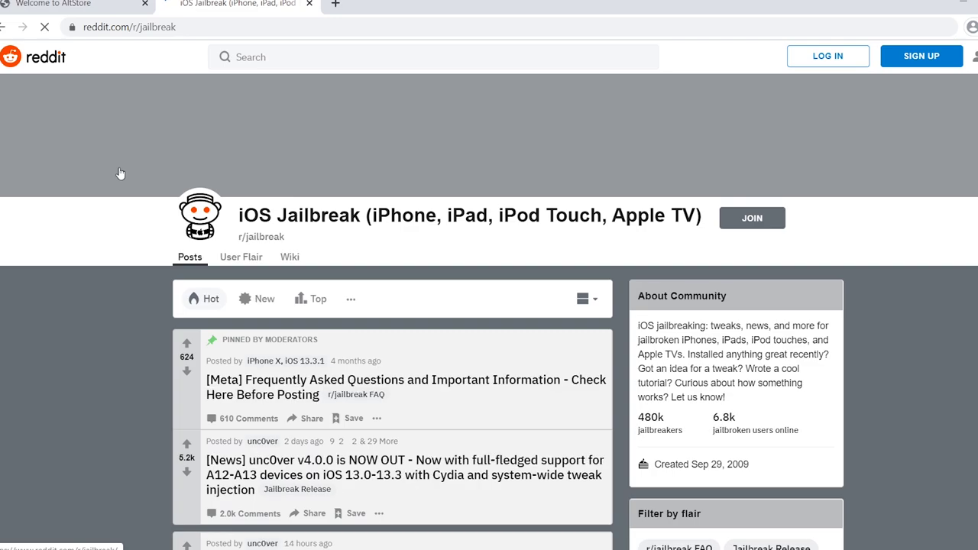
Scroll down to Latest Jailbreaks and highlight the iOS range unc0ver supports.
scroll(120, 172, down, 2)
scroll(120, 171, down, 2)
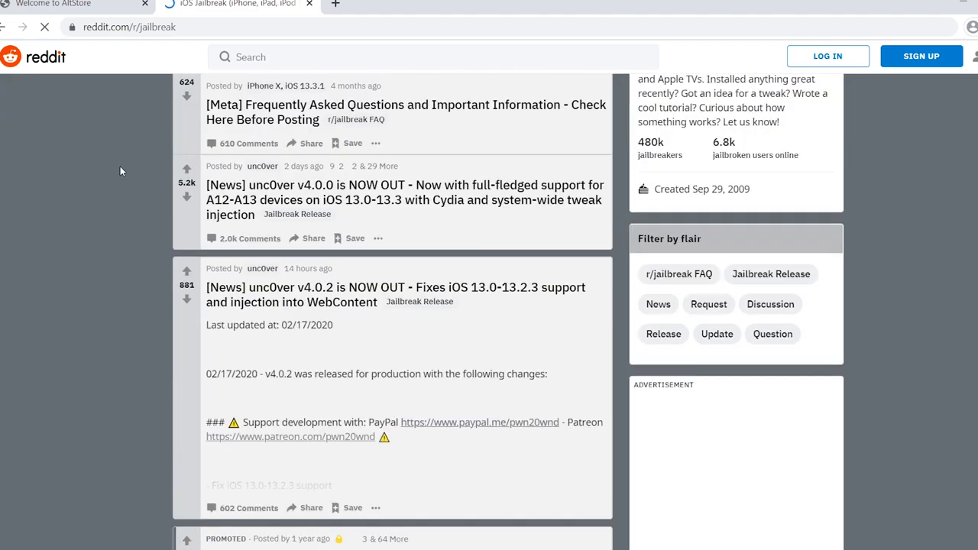
scroll(120, 166, down, 2)
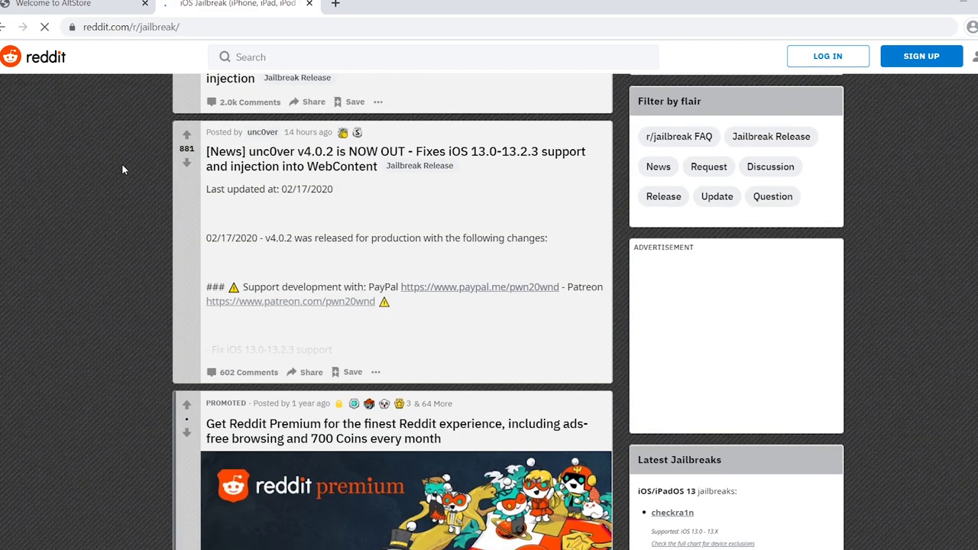
scroll(122, 163, down, 1)
scroll(100, 210, down, 1)
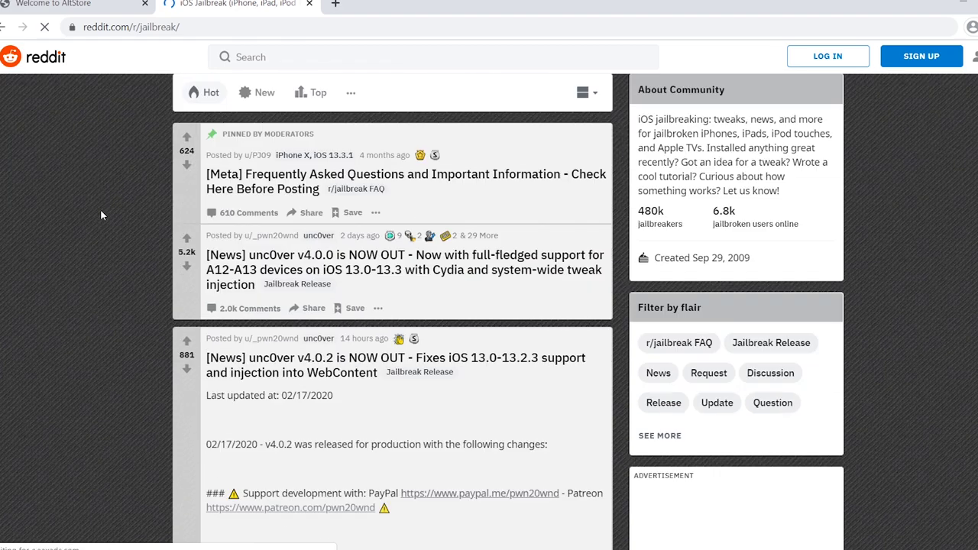
scroll(100, 209, down, 1)
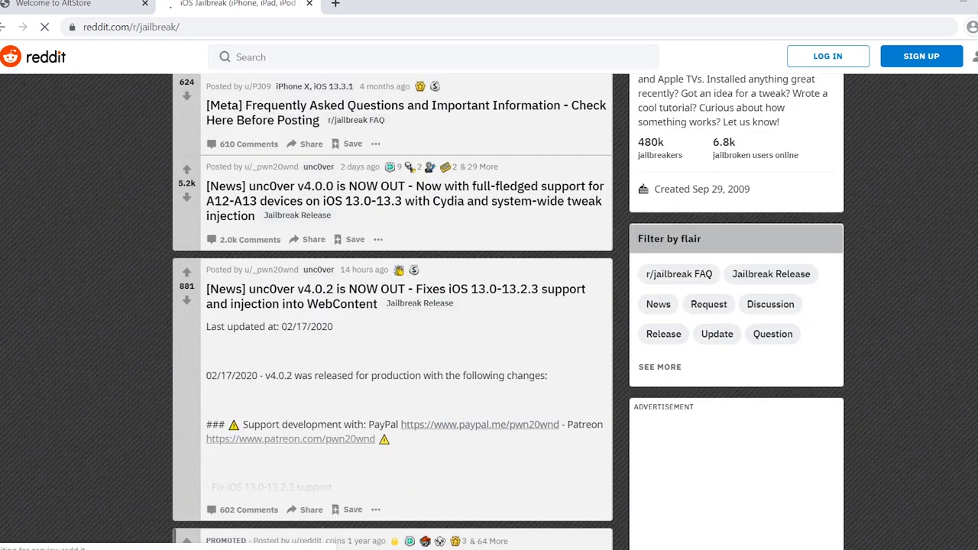
scroll(489, 306, down, 1)
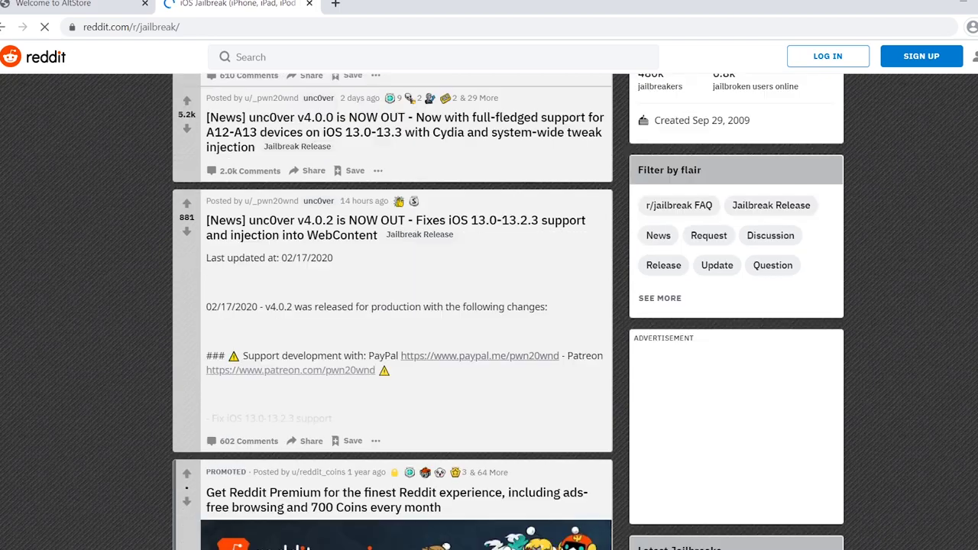
scroll(489, 305, down, 1)
scroll(392, 306, down, 5)
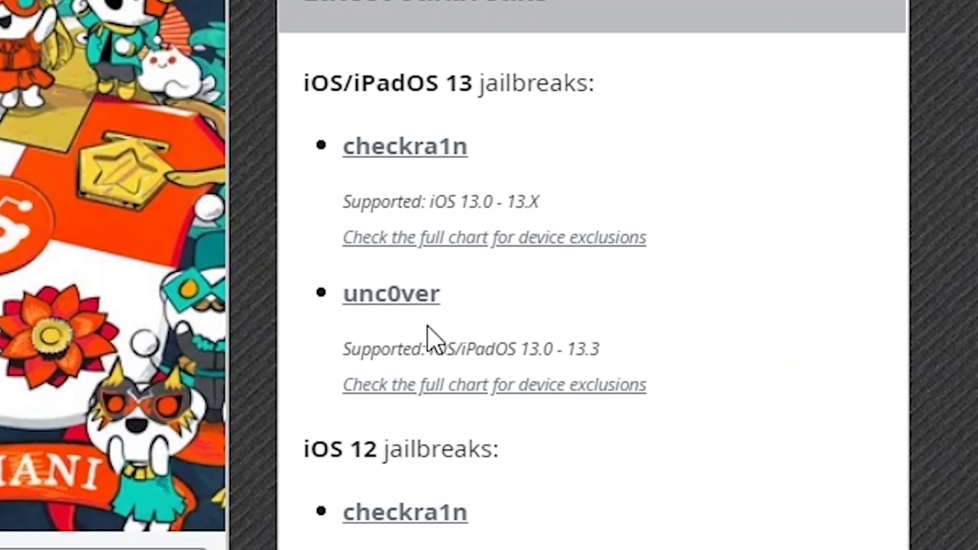
drag(430, 344, 550, 341)
click(519, 348)
Open unc0ver's full chart link and scroll to the iOS 13.x compatibility table.
click(454, 386)
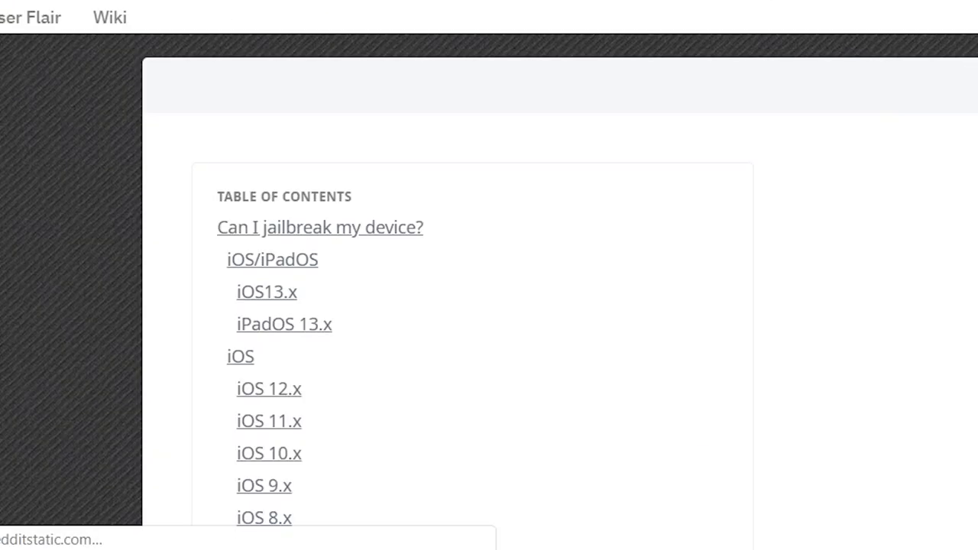
scroll(473, 306, down, 10)
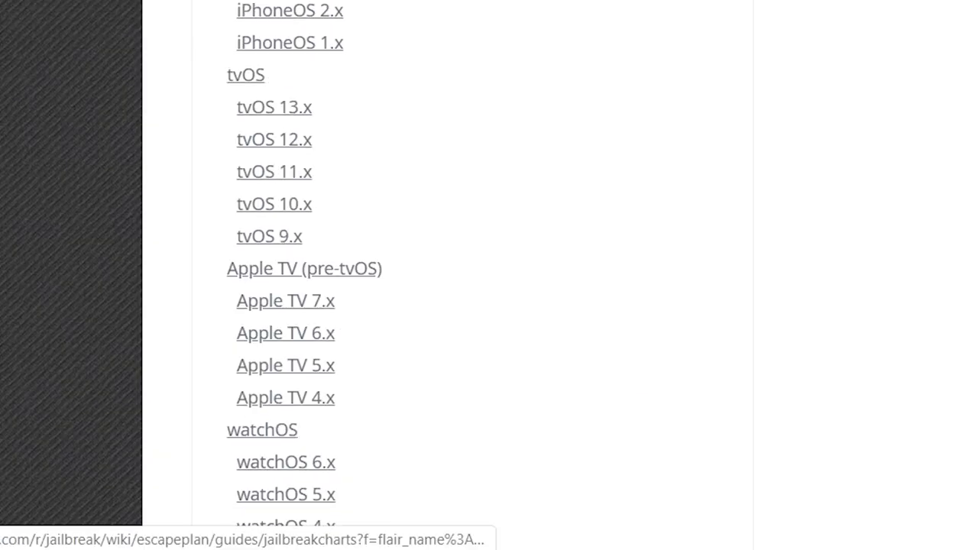
scroll(472, 305, down, 15)
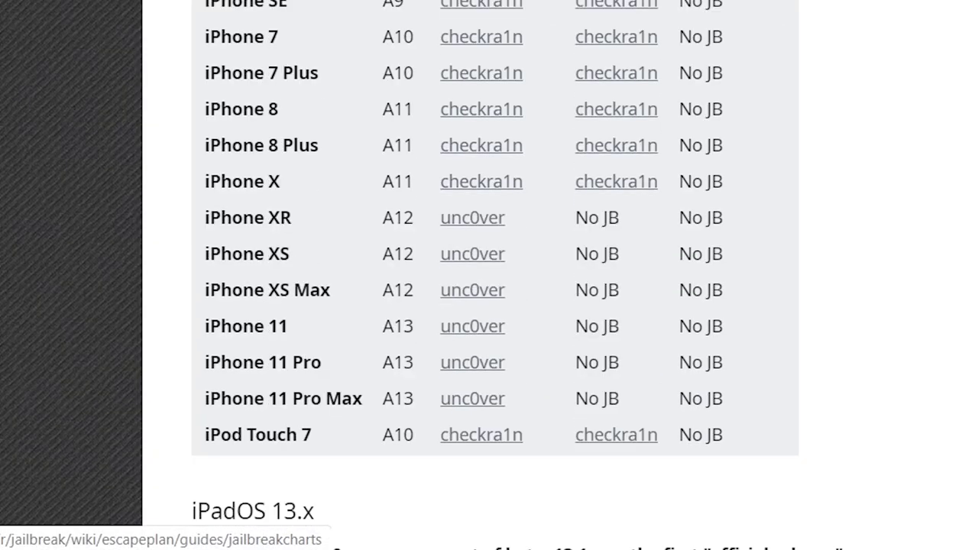